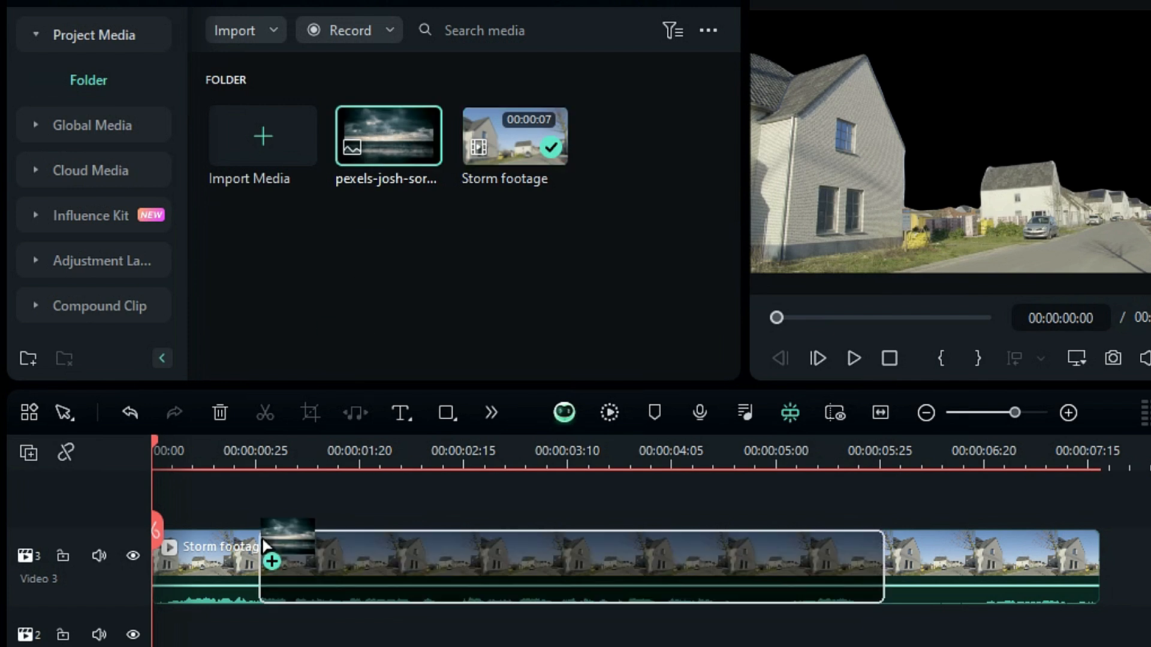
Extend the sky image clip to span the full length of the storm footage
left_click_drag(774, 585, 1105, 574)
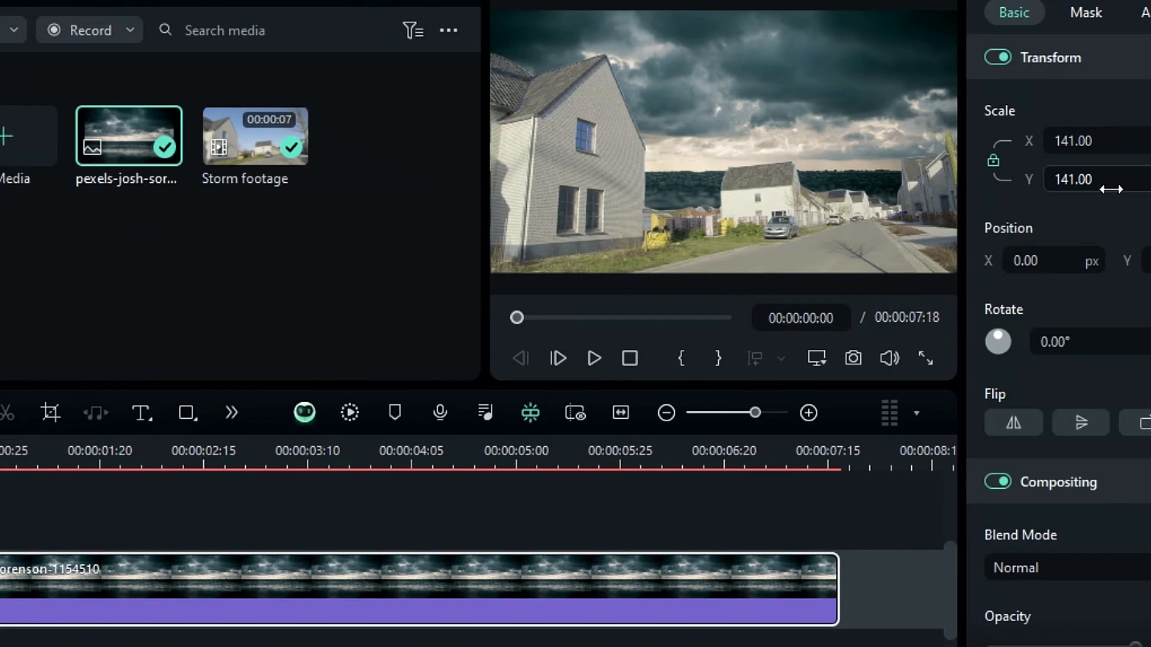
Set the sky image's Y position to -223 px
left_click(1076, 262)
type("-223")
key("Return")
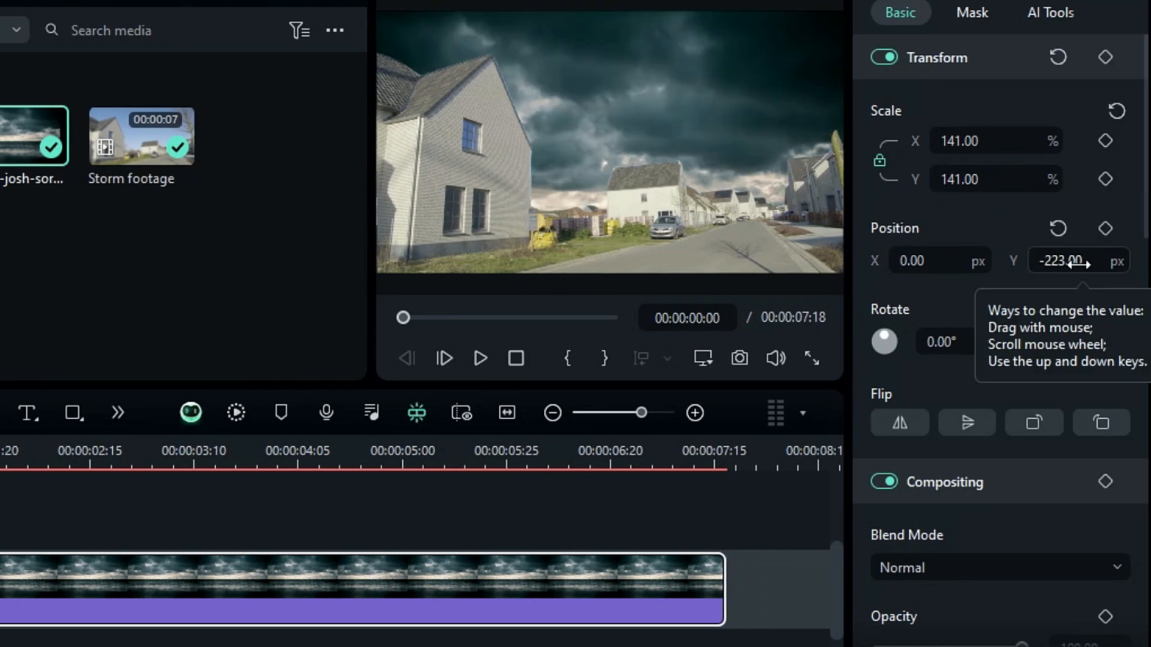
Unlink the scale ratio and set the sky image's X scale to 243%
left_click(879, 162)
left_click(957, 144)
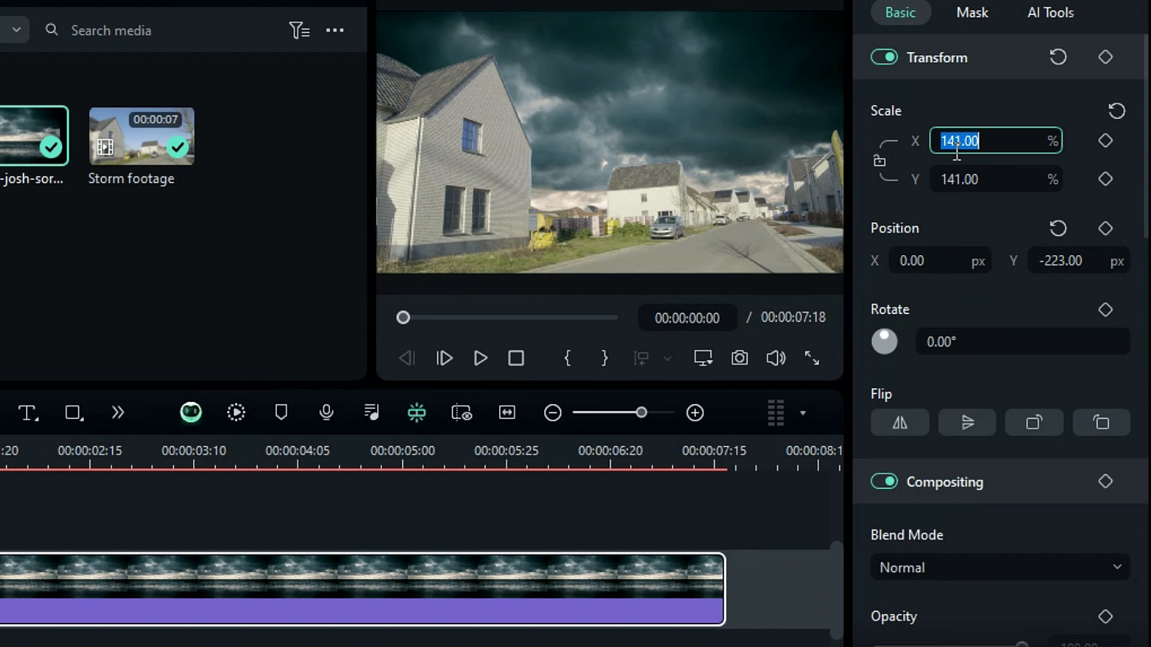
type("243")
key("Return")
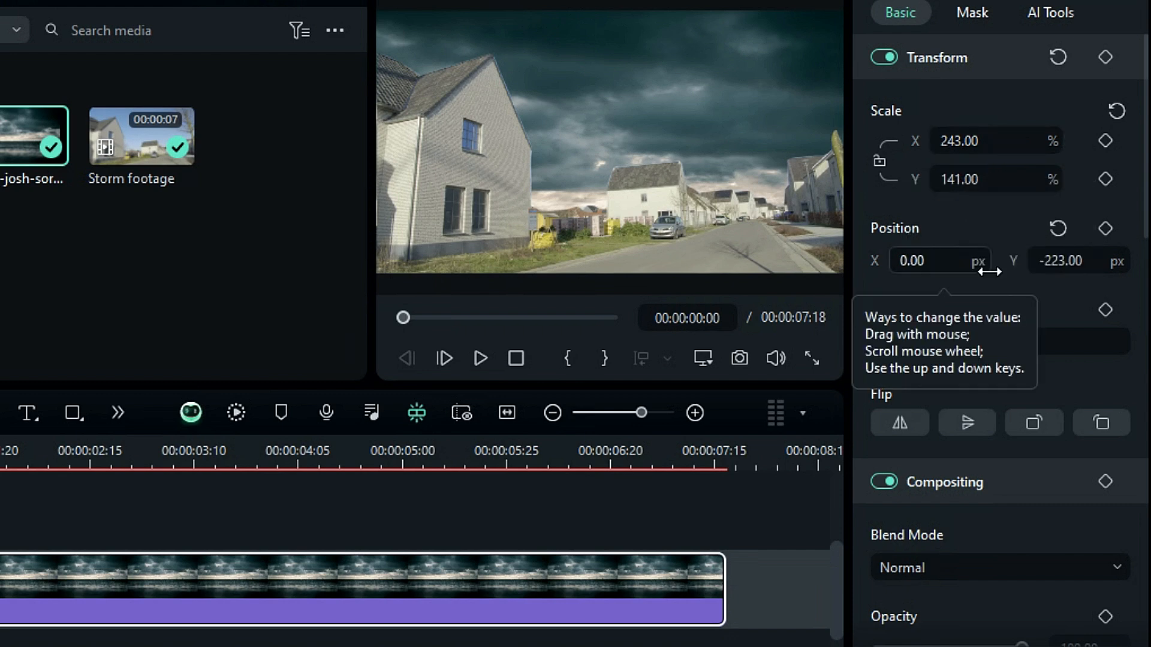
Set the sky image's X position to 993 px and add a position keyframe at the clip start
left_click(947, 266)
type("993")
key("Return")
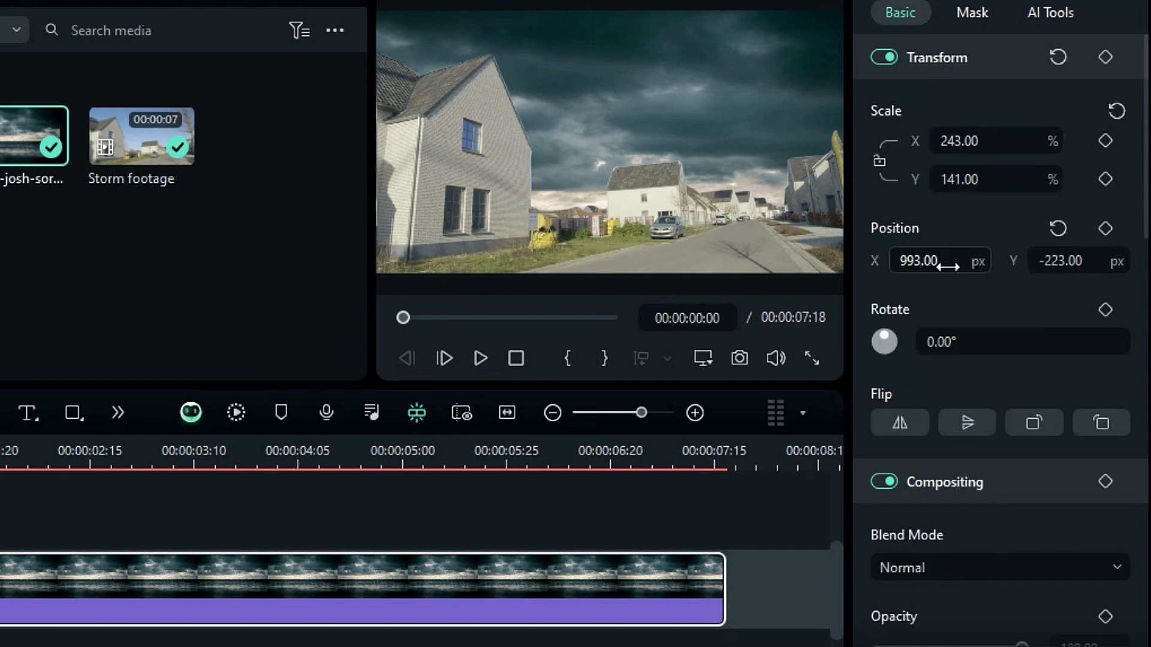
left_click(1105, 229)
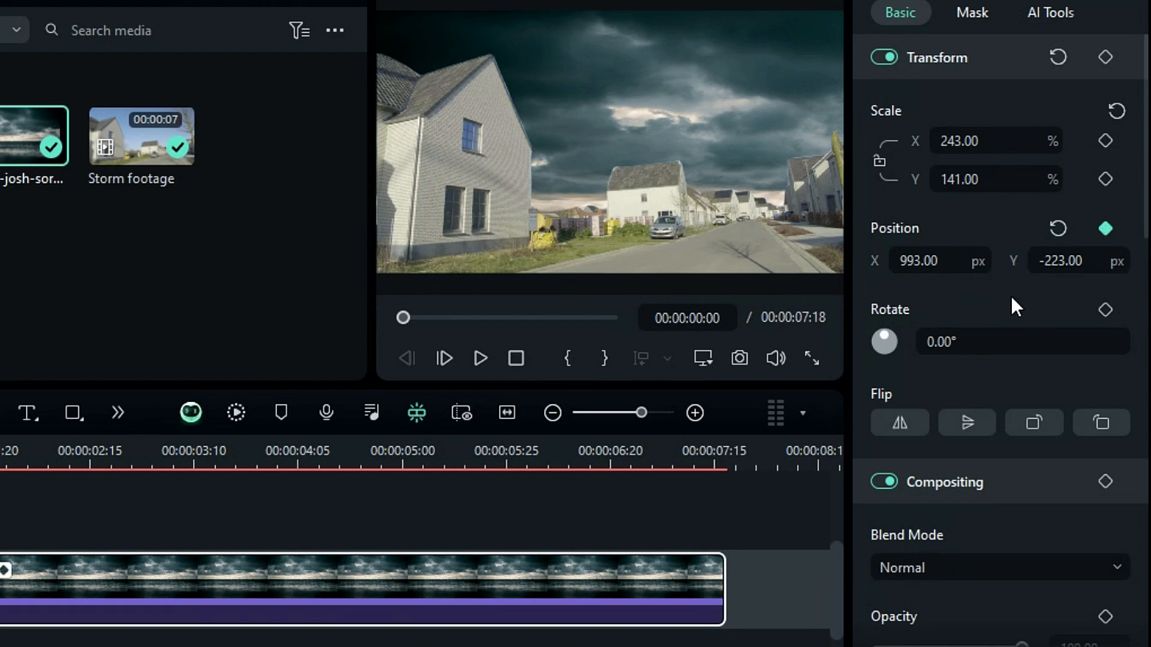
At the clip's end, set the sky image's X position to 975 px
left_click(724, 463)
left_click(929, 269)
type("975")
key("Return")
Play back the preview to check the sky movement
left_click(516, 359)
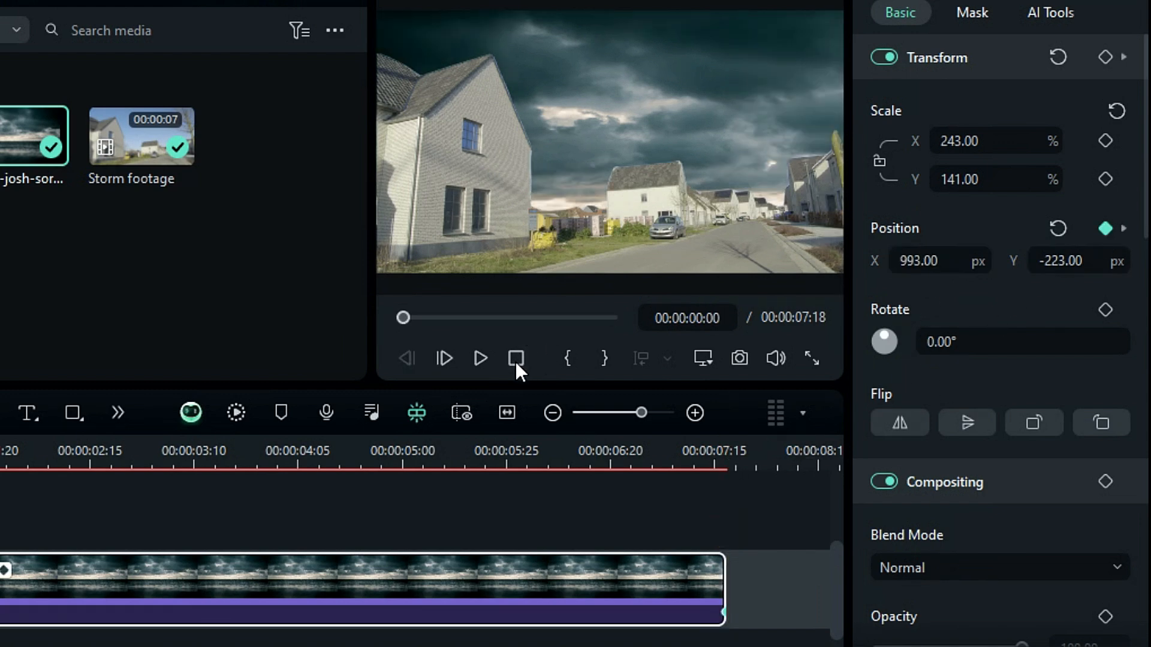
left_click(480, 359)
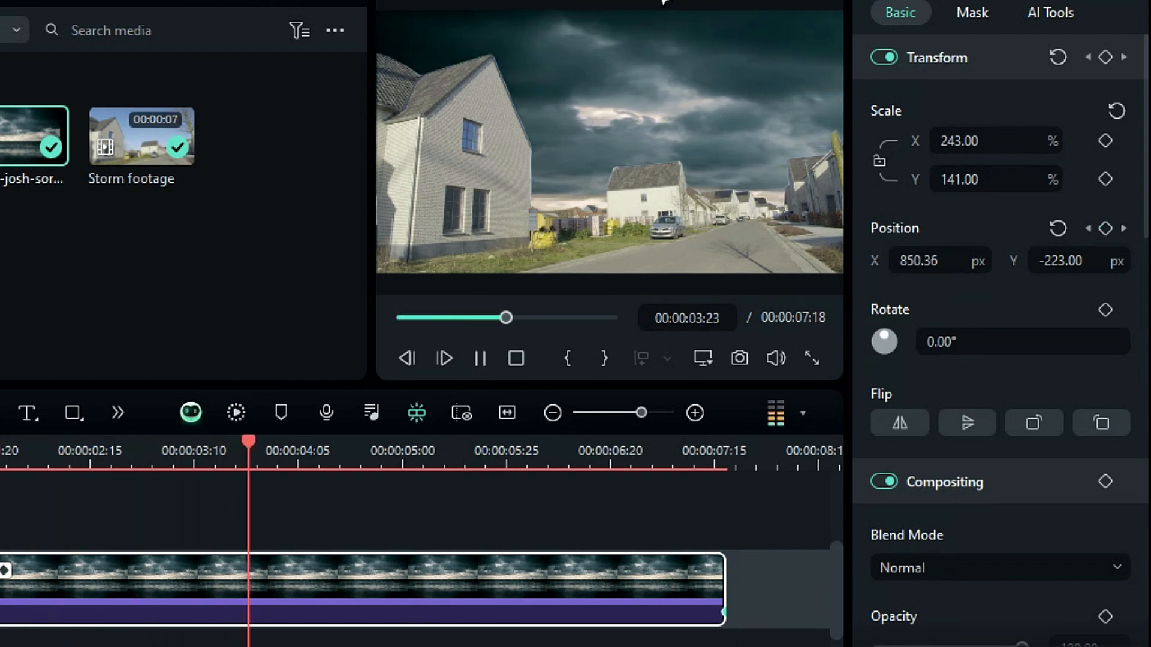
left_click(484, 359)
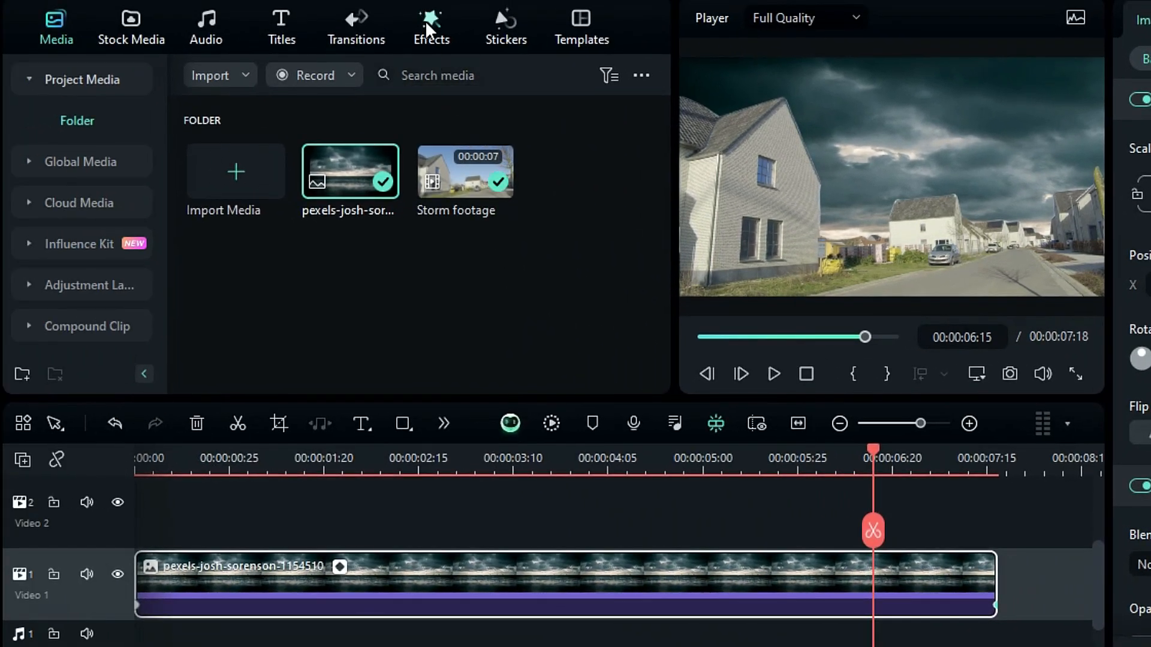
Apply the Boris FX Warp effect BCC Turbulence to the sky image clip
left_click(417, 23)
scroll(44, 294, "down", 3)
left_click(45, 326)
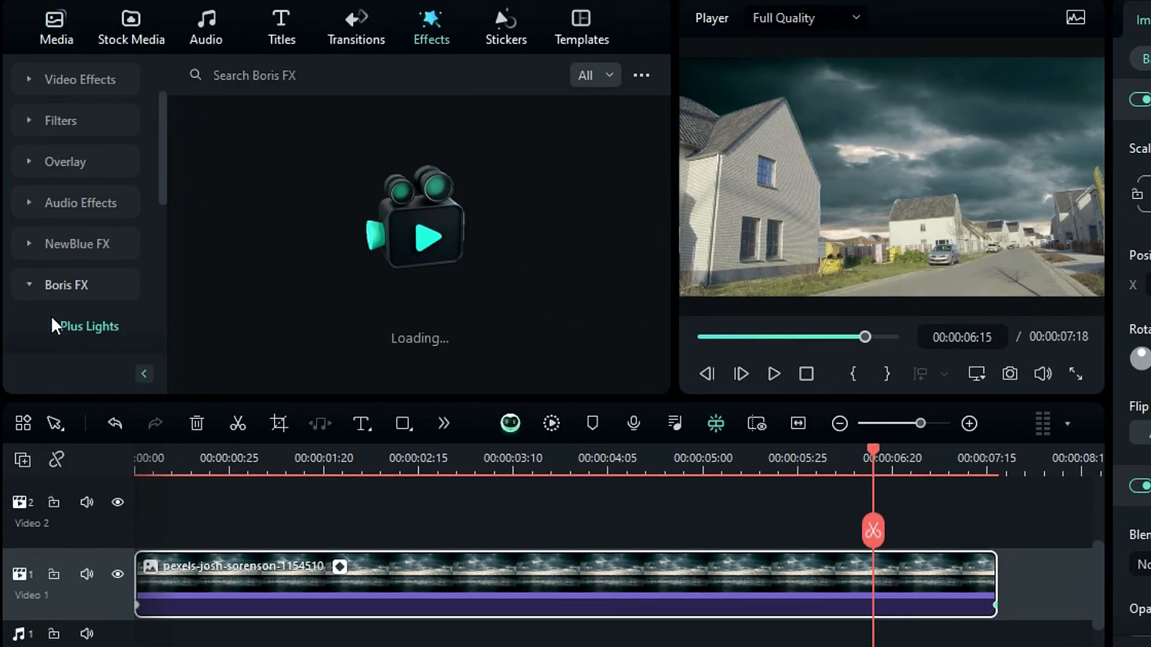
left_click(75, 287)
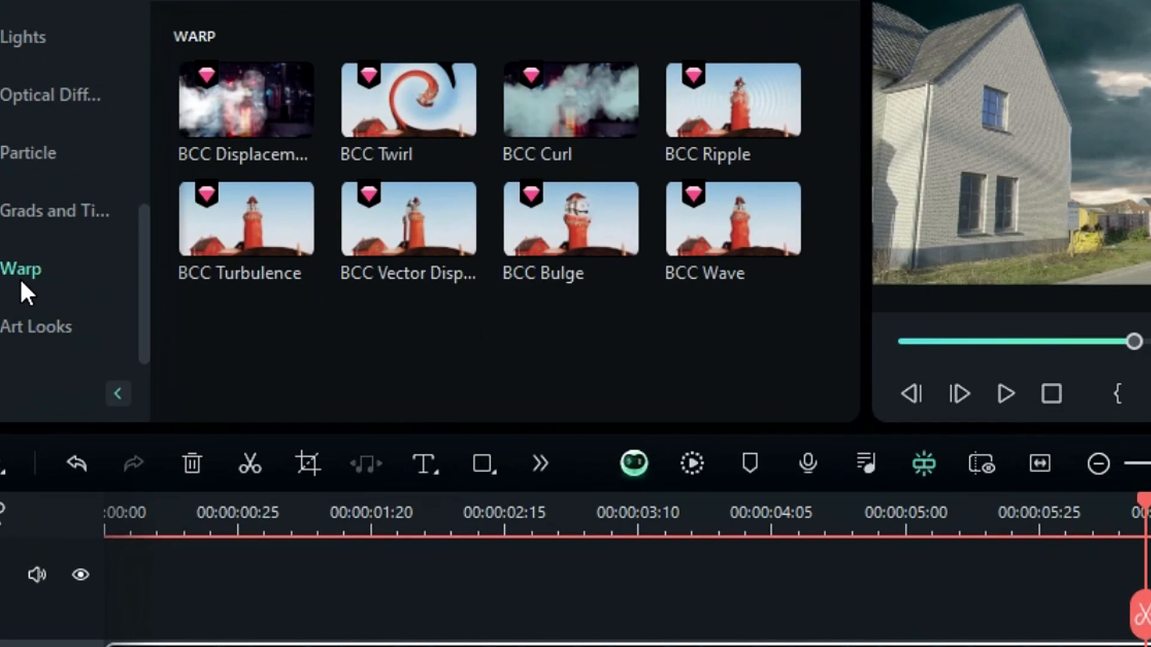
left_click_drag(240, 224, 246, 646)
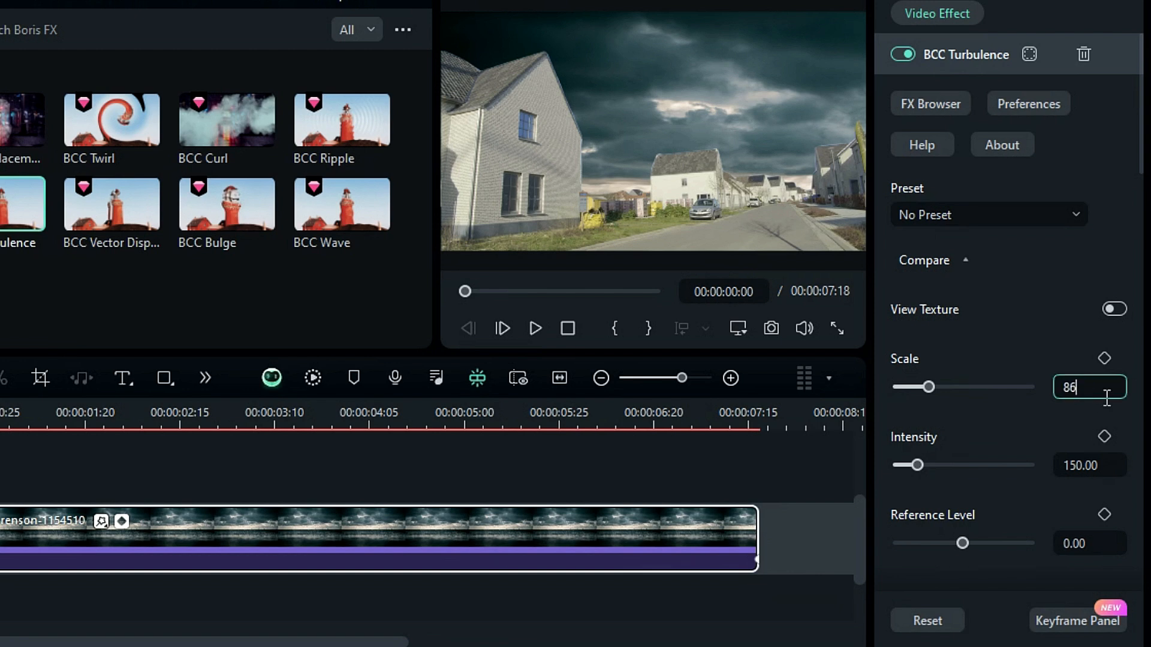
Set the BCC Turbulence Scale to 86
left_click(1106, 398)
type("86")
key("Return")
scroll(999, 443, "down", 1)
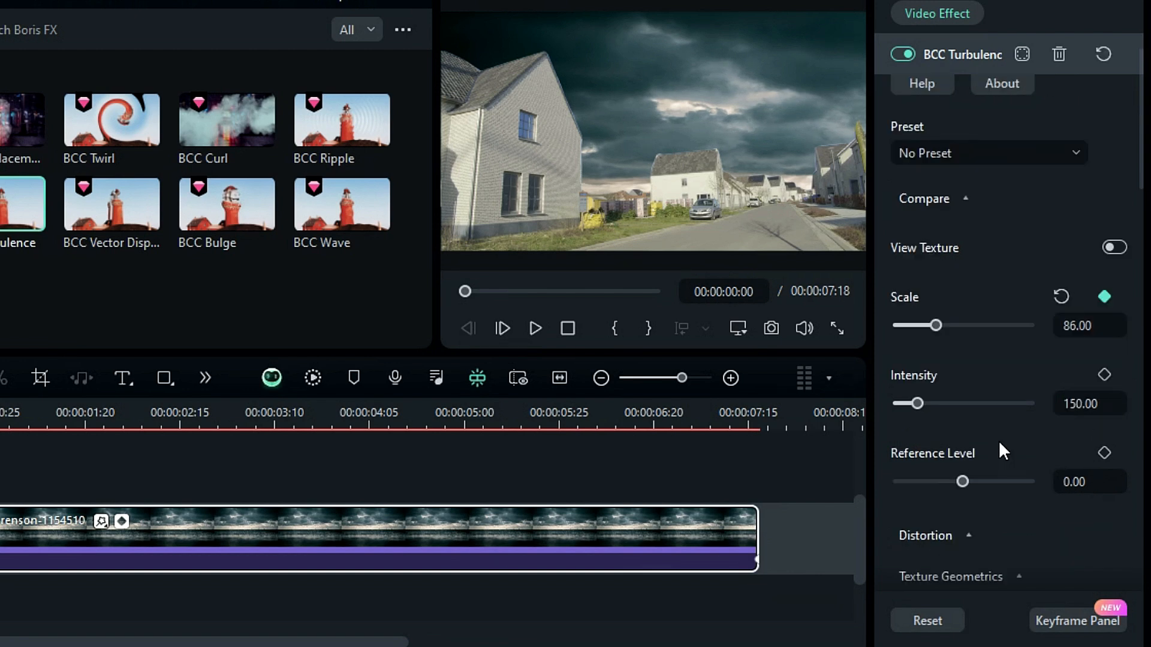
Set the turbulence Intensity to 84 and Reference Level to -16
left_click(1076, 407)
type("84")
key("Return")
left_click(1097, 484)
type("-16")
key("Return")
scroll(1019, 479, "down", 5)
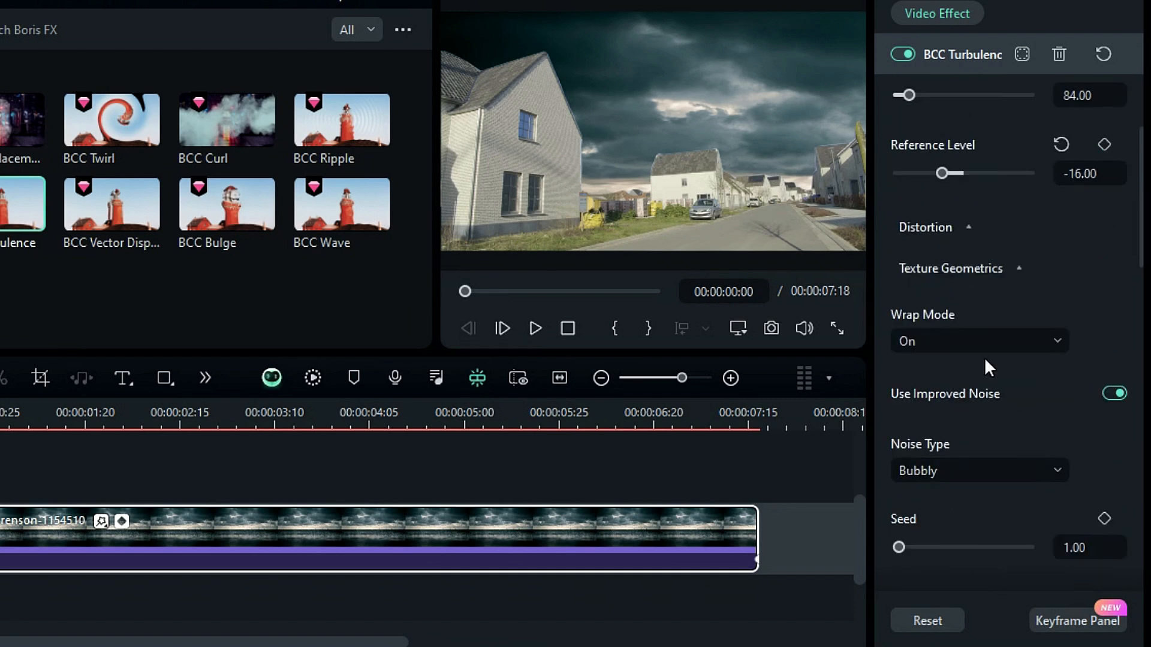
Expand the Distortion section and set Master to 50
left_click(962, 225)
left_click(1073, 345)
type("50")
key("Return")
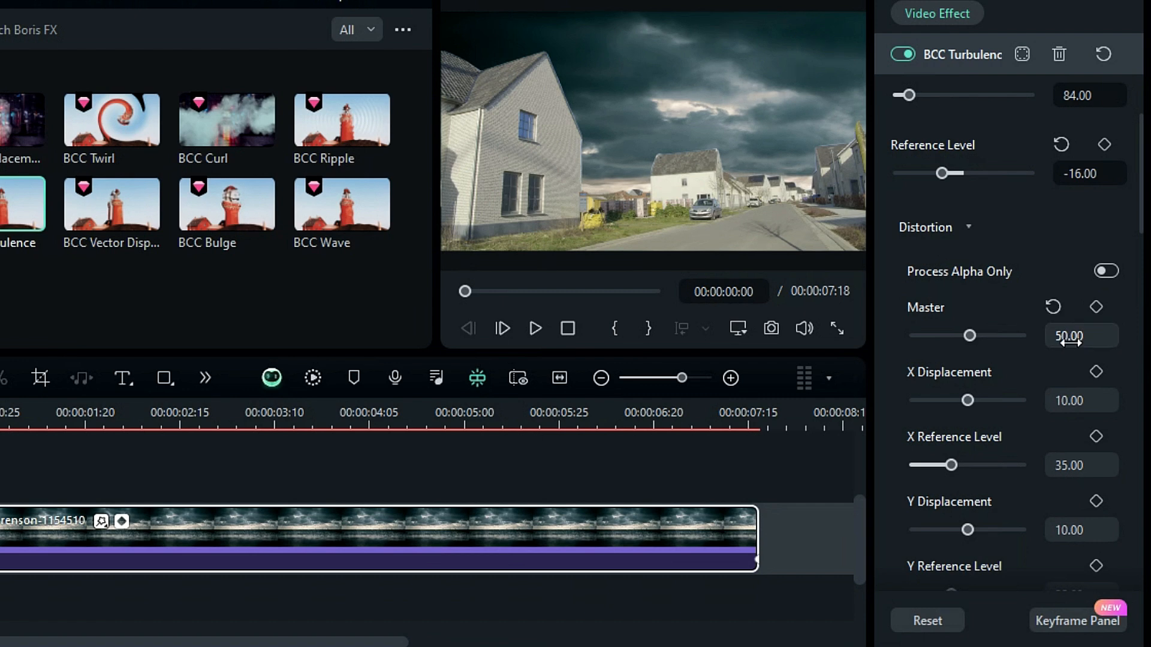
Set the X Reference Level to 24 and the Y Reference Level to 45
scroll(1090, 384, "down", 1)
left_click(1109, 410)
key("Return")
left_click(1076, 527)
scroll(1049, 491, "down", 5)
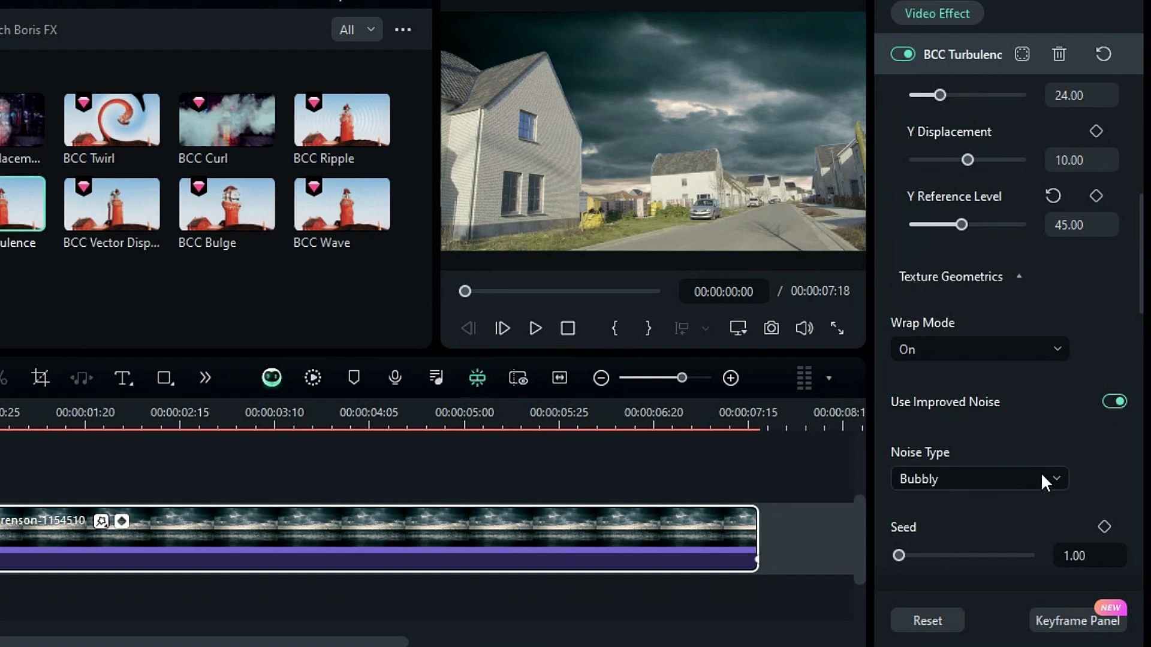
Change the turbulence Noise Type to Stringy
left_click(1042, 476)
left_click(987, 582)
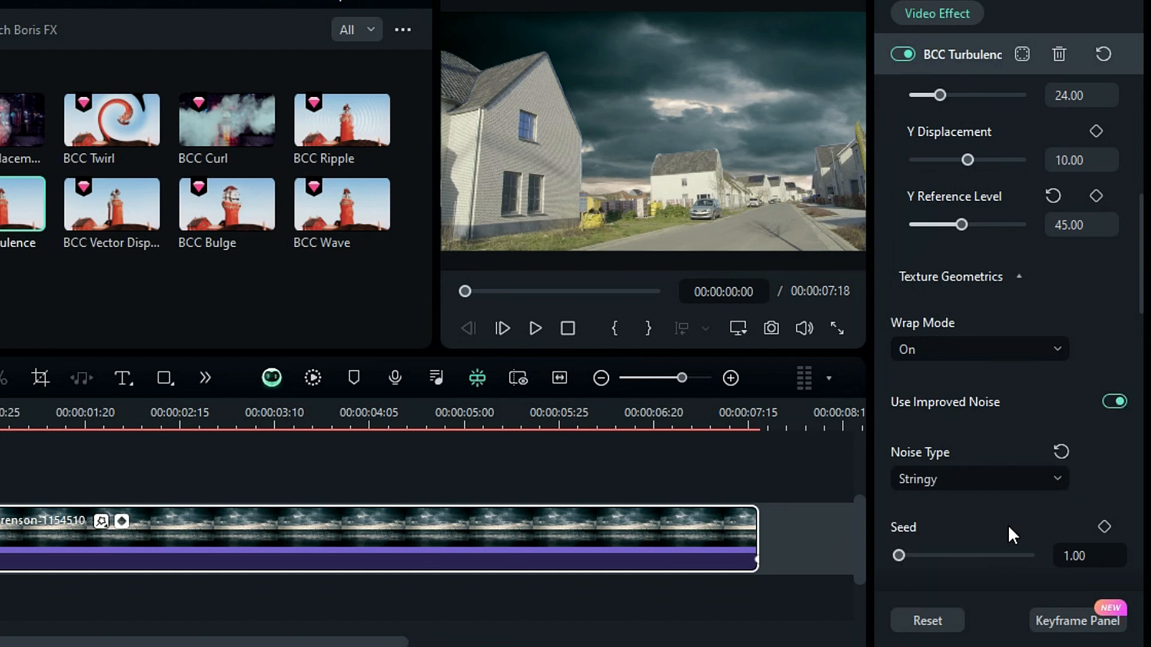
At the clip's end, set the turbulence Scale to 55 and Intensity to 185 as keyframes
scroll(1049, 455, "up", 6)
key("Return")
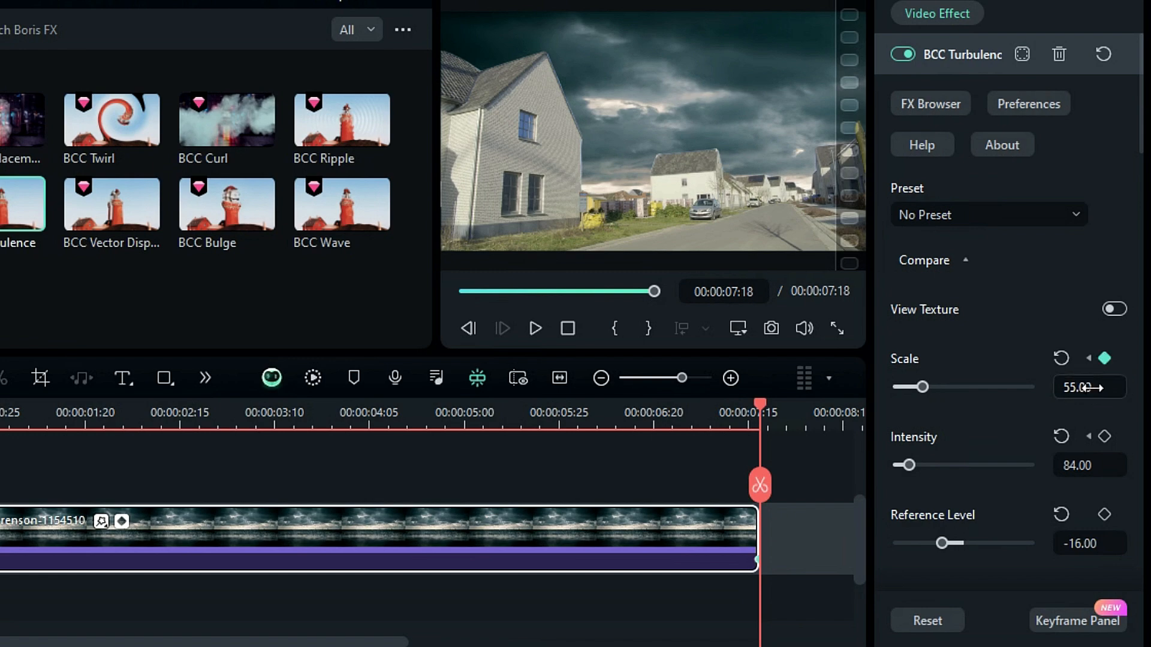
scroll(1099, 398, "down", 1)
left_click(1098, 407)
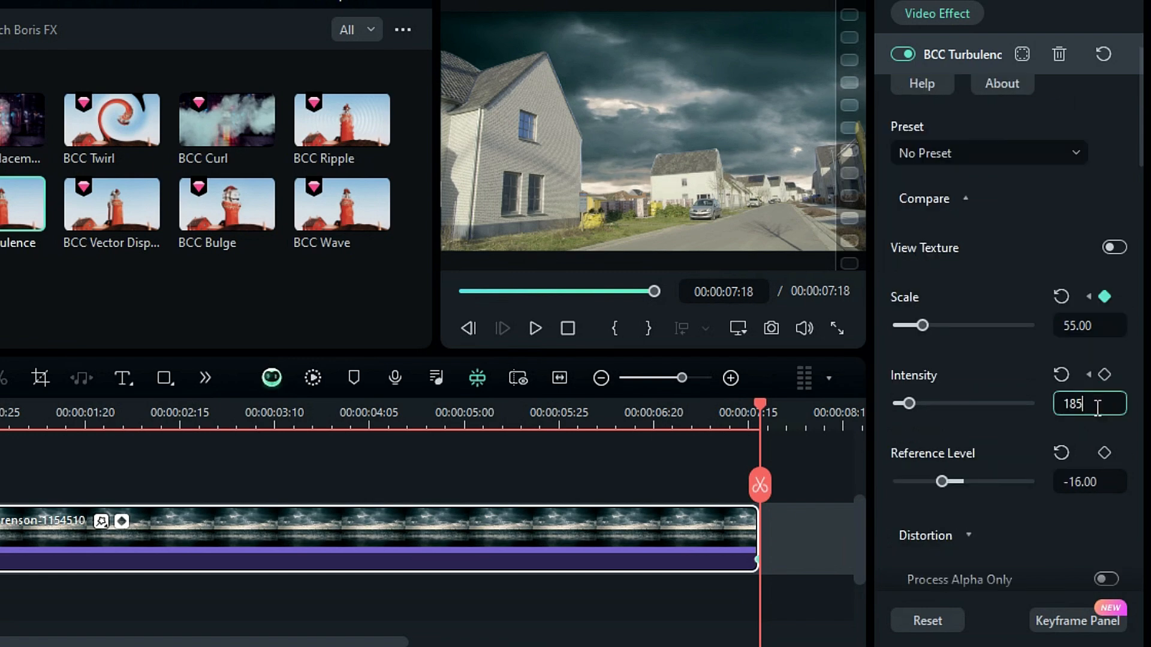
key("Return")
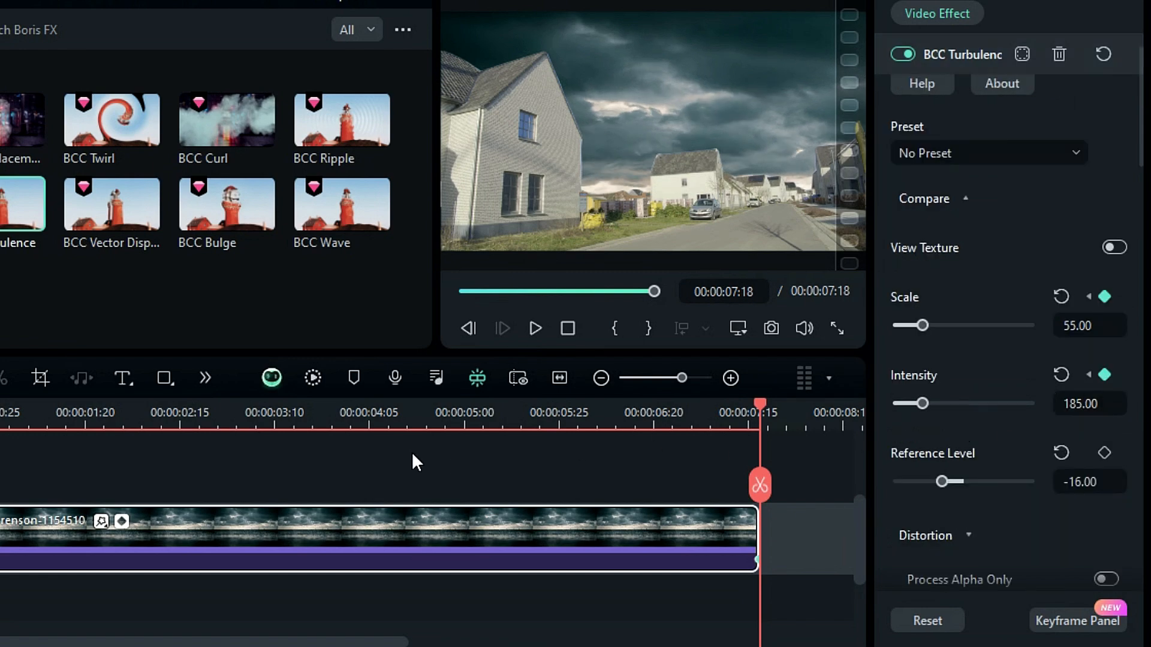
Play back the preview of the animated turbulence sky
left_click(313, 378)
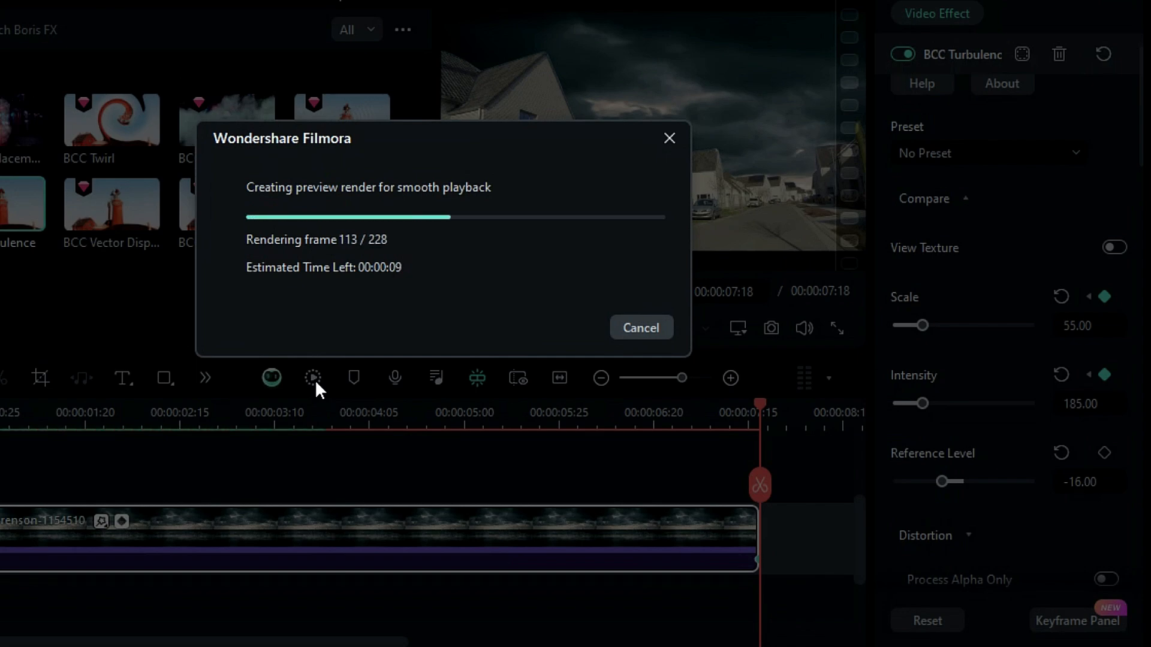
left_click(641, 328)
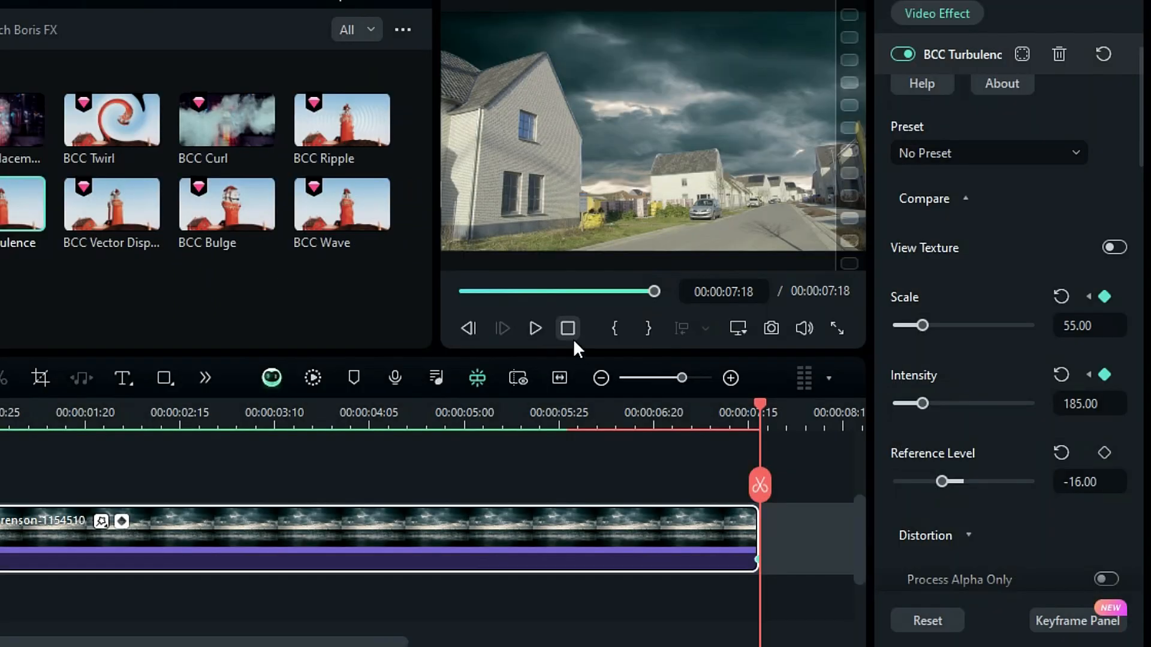
left_click(536, 328)
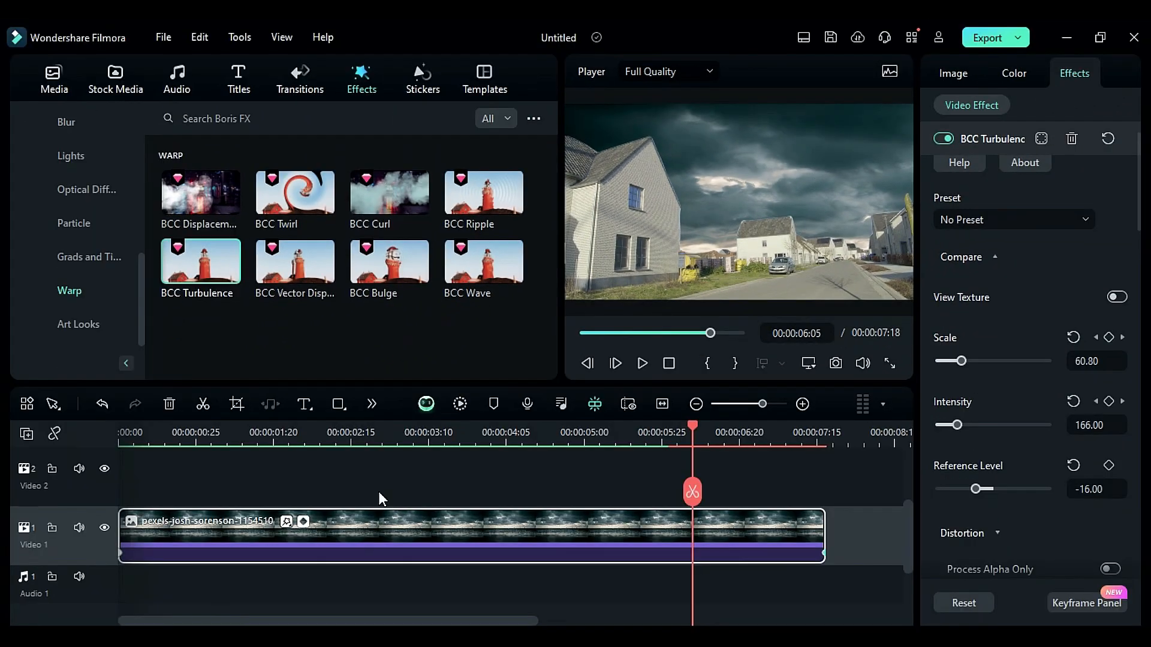
scroll(378, 492, "up", 3)
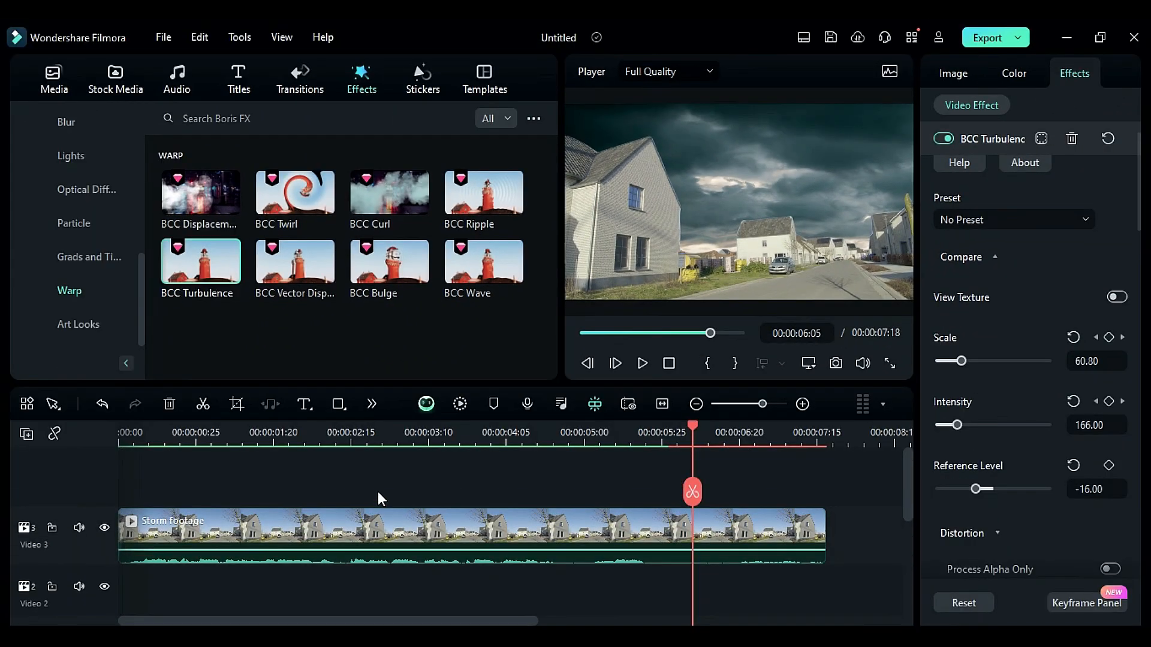
Add an adjustment layer above the storm footage and stretch it to the footage's full length
left_click(54, 76)
left_click(95, 304)
left_click_drag(207, 207, 141, 519)
left_click_drag(583, 519, 825, 519)
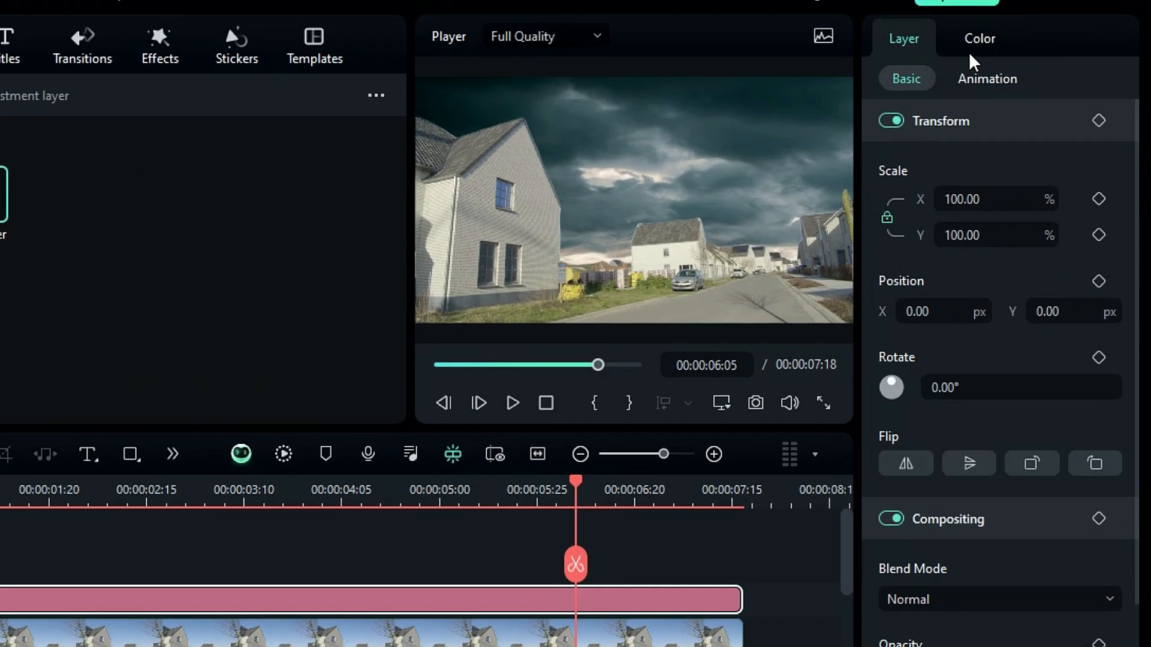
left_click(972, 49)
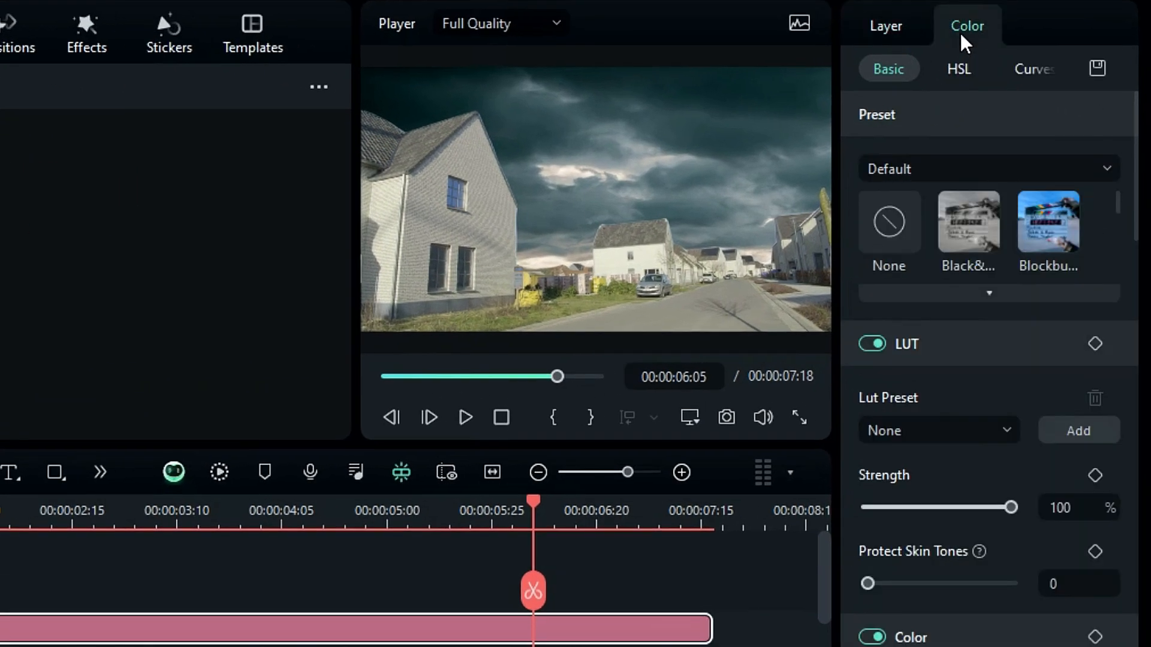
Choose a LUT preset for the adjustment layer from the preset list
left_click(1012, 429)
scroll(986, 572, "down", 10)
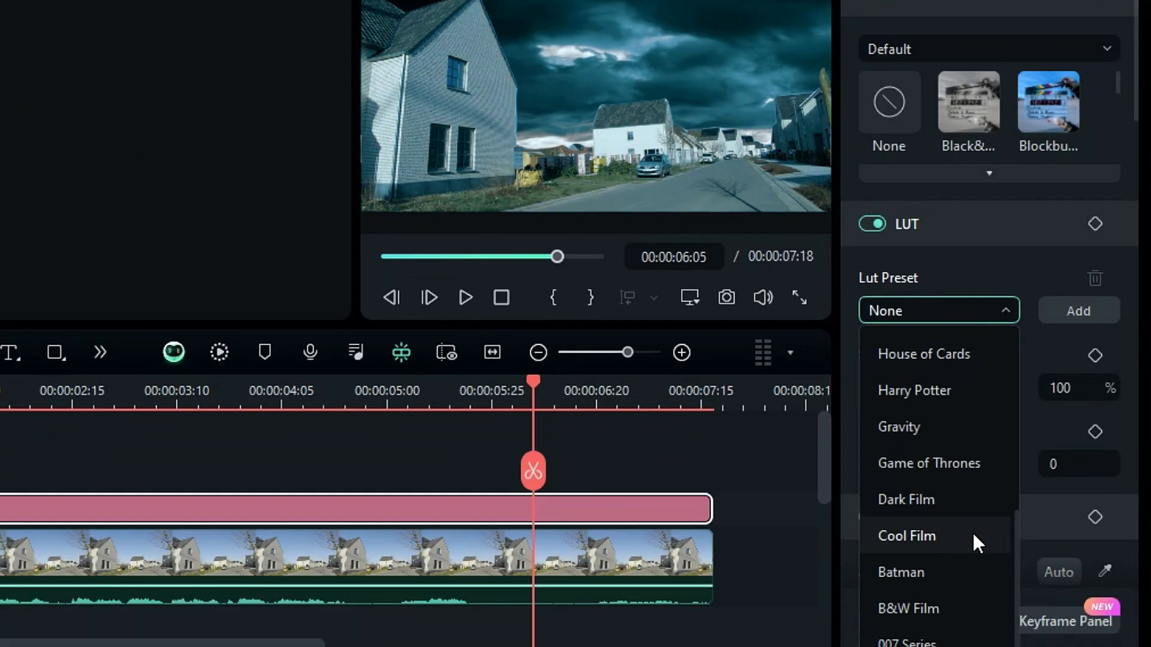
left_click(973, 535)
Set the adjustment layer's Temperature to -40, Vibrance to -51 and Saturation to 33
scroll(1009, 473, "down", 4)
left_click(1094, 383)
type("-40")
key("Return")
scroll(1062, 519, "down", 2)
type("-51")
key("Tab")
type("33")
key("Return")
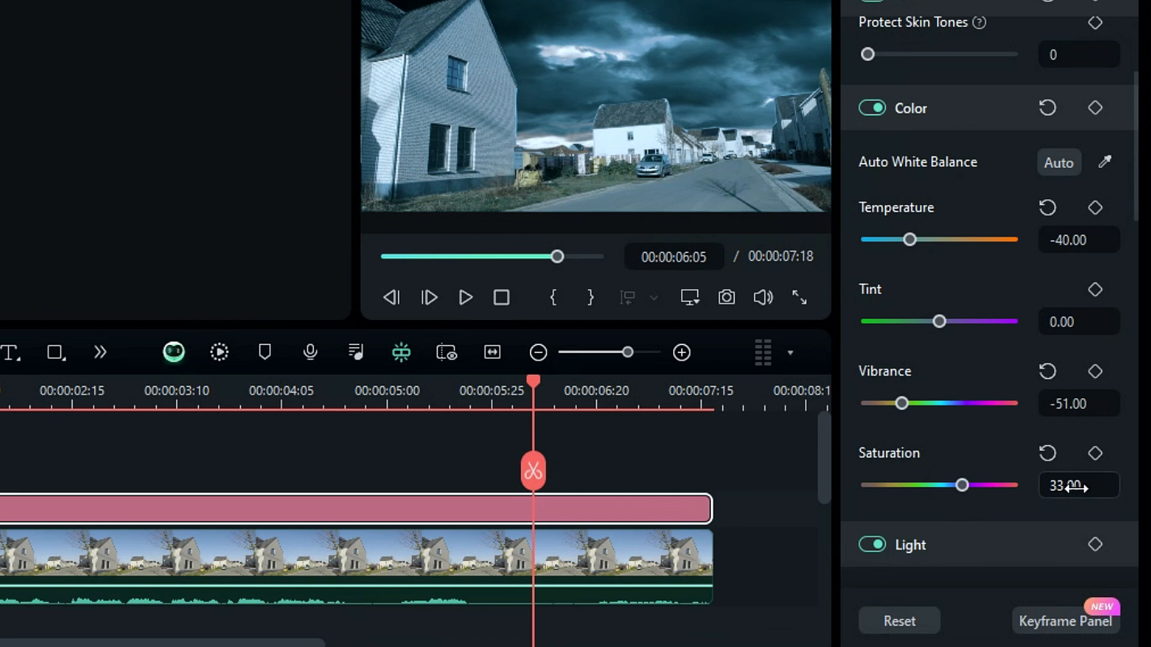
Set Exposure to -43, Brightness to 11 and Contrast to 61
scroll(1073, 487, "down", 3)
left_click(1079, 366)
type("-43")
key("Tab")
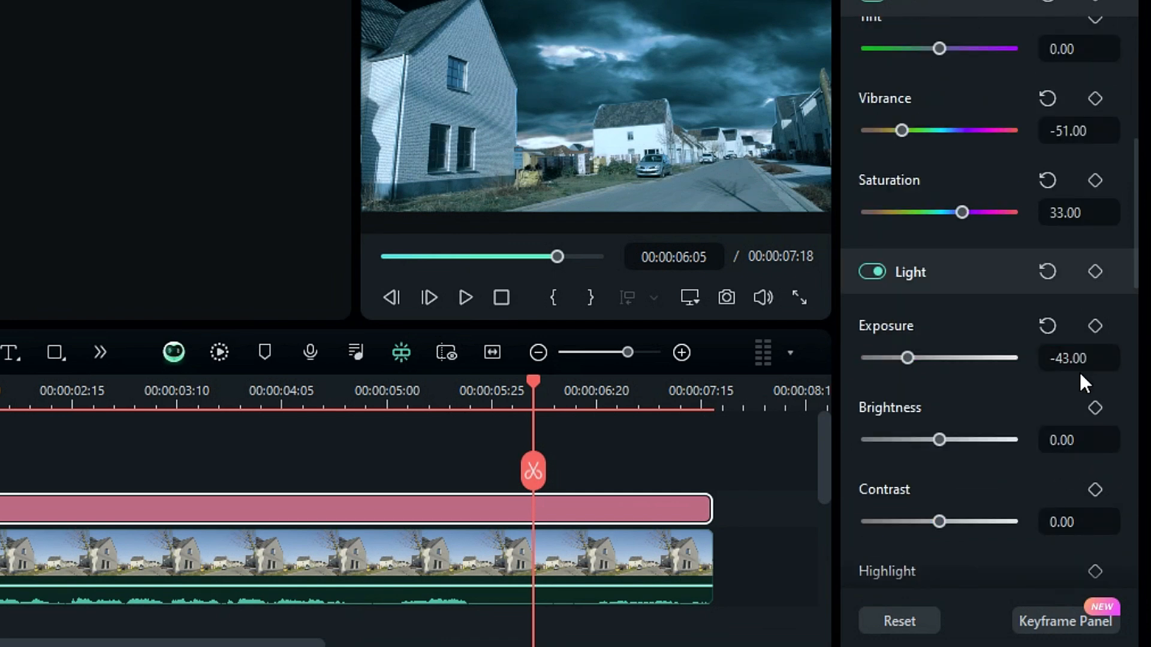
type("11")
key("Tab")
type("61")
key("Tab")
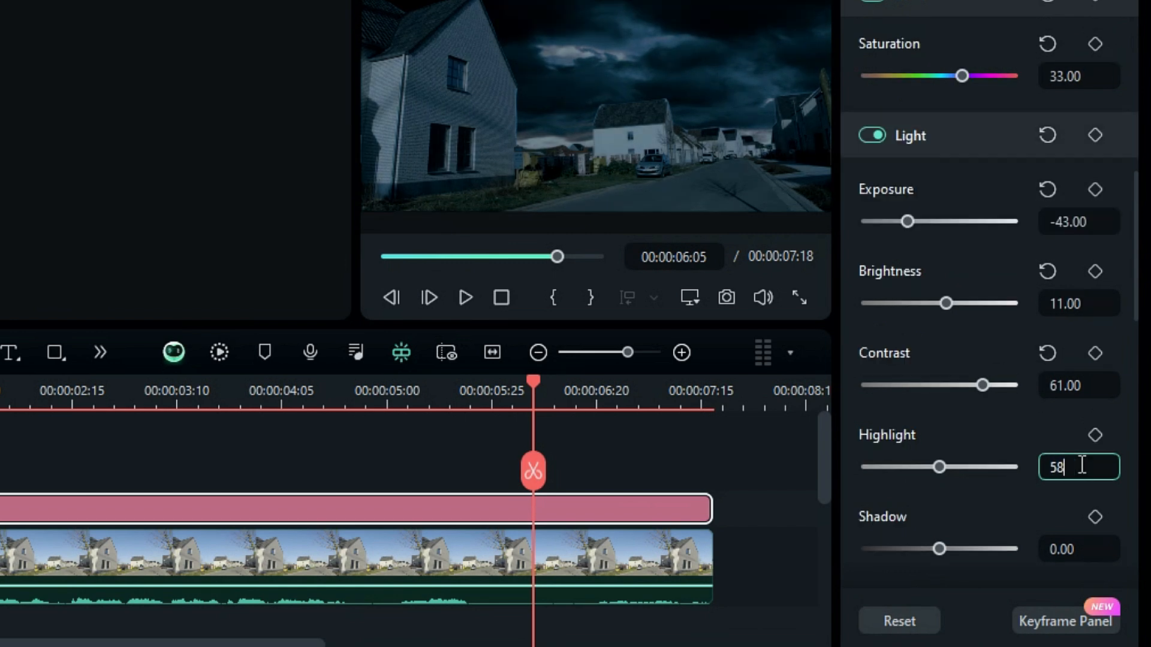
Set Highlight to 58, Shadow to -43, White to -55 and Black to 3
type("58")
key("Tab")
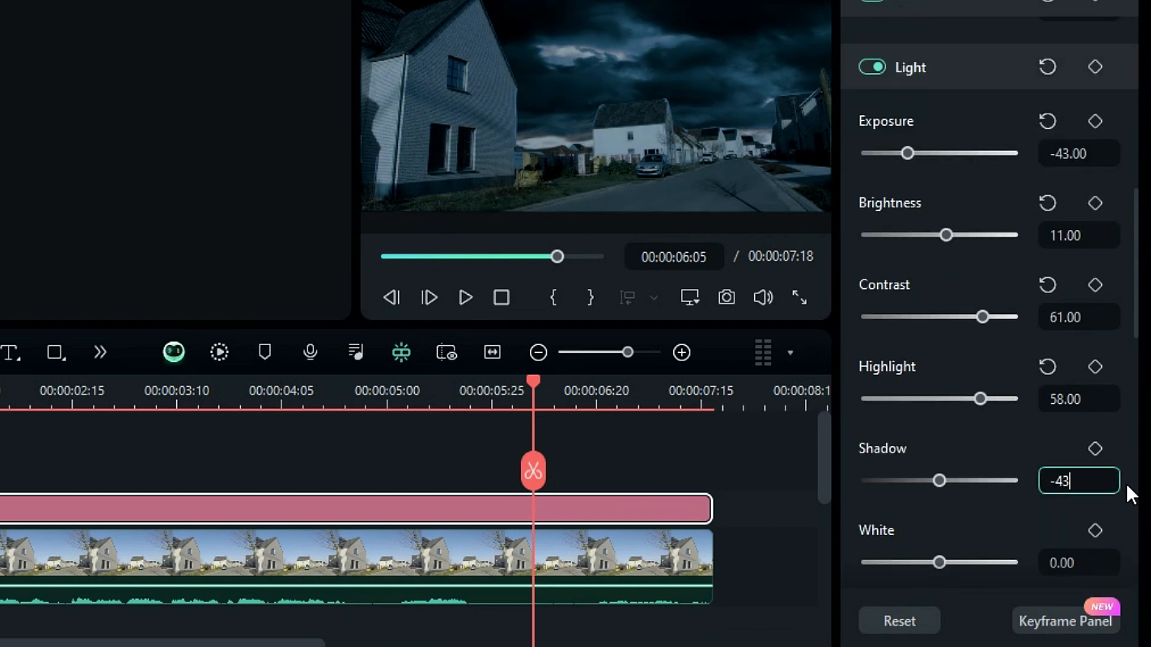
key("Tab")
type("-55")
key("Tab")
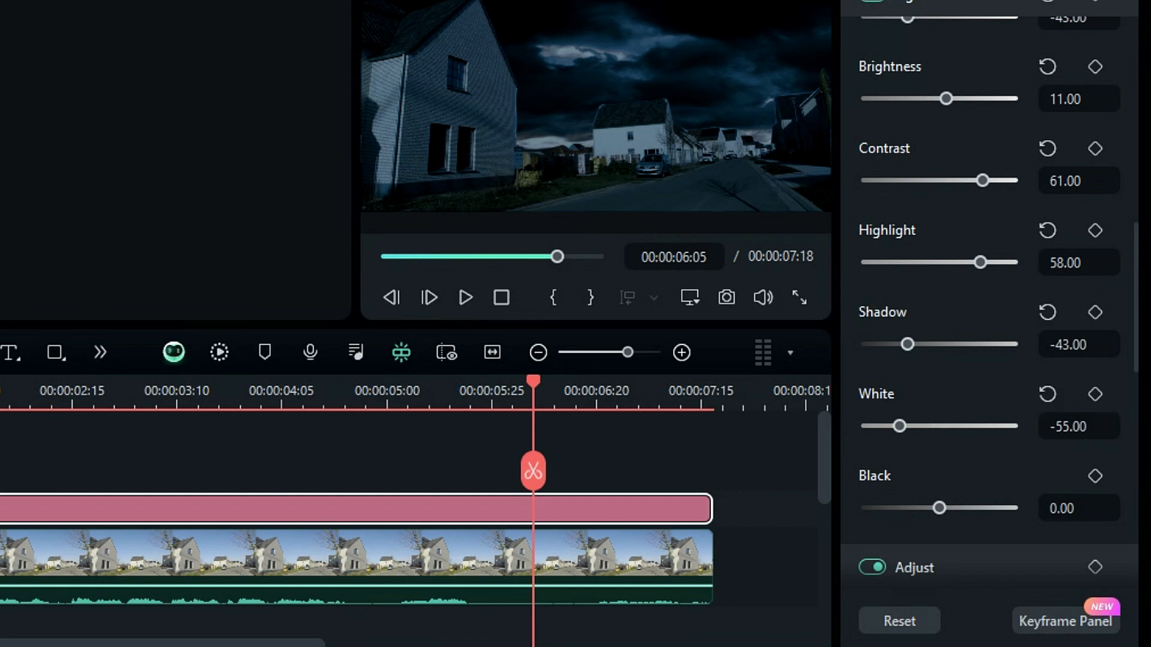
type("3")
key("Return")
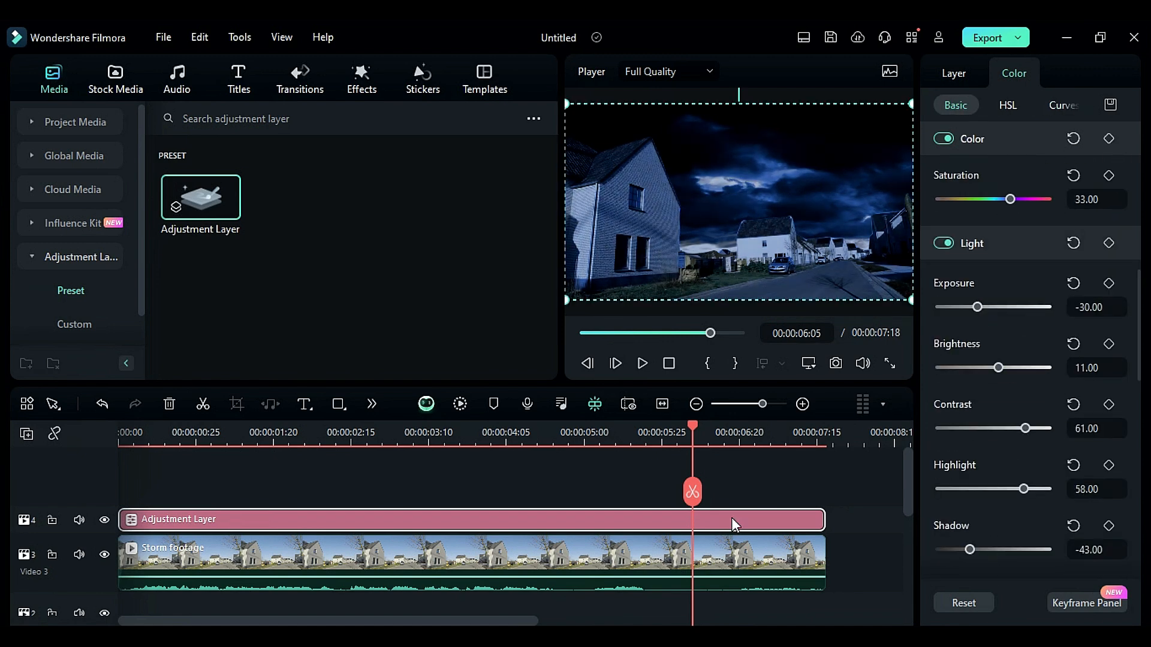
Duplicate the sky image clip onto Video 2 and trim its start to about 00:00:00:25
left_click(773, 491)
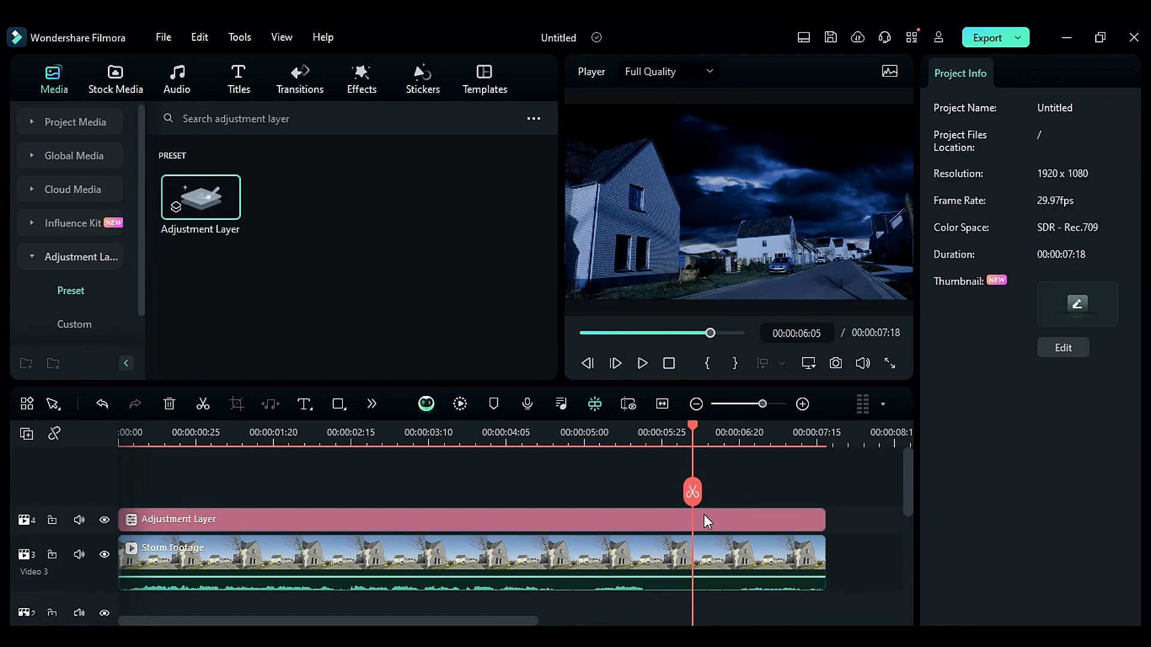
scroll(707, 513, "down", 4)
scroll(715, 507, "down", 2)
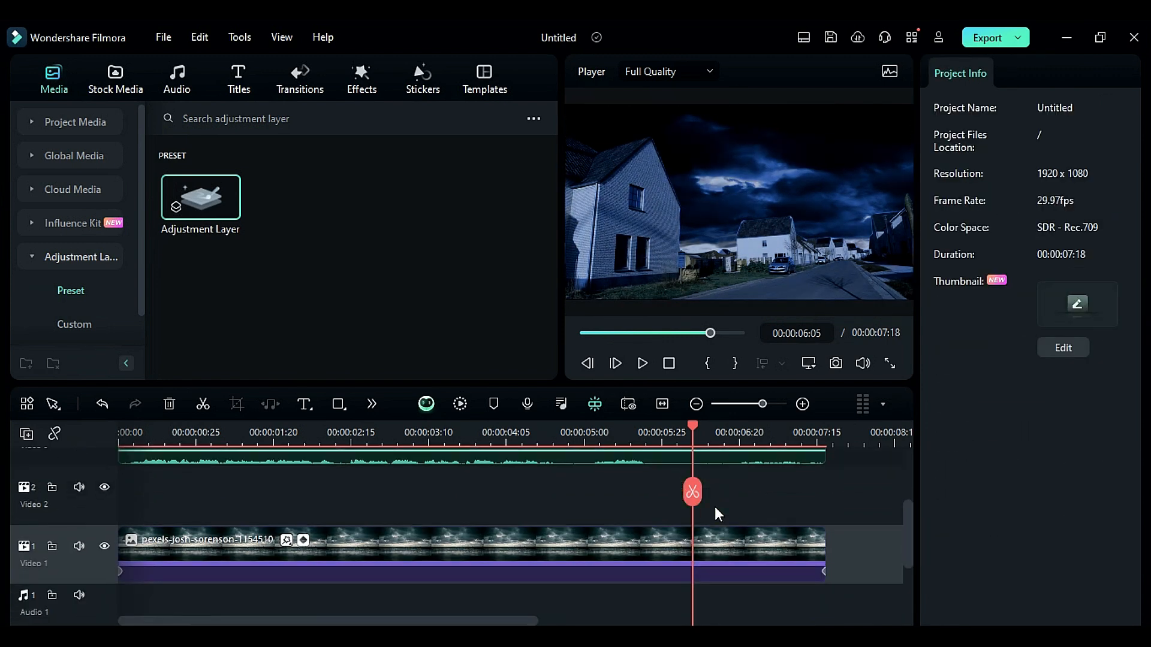
left_click(351, 563)
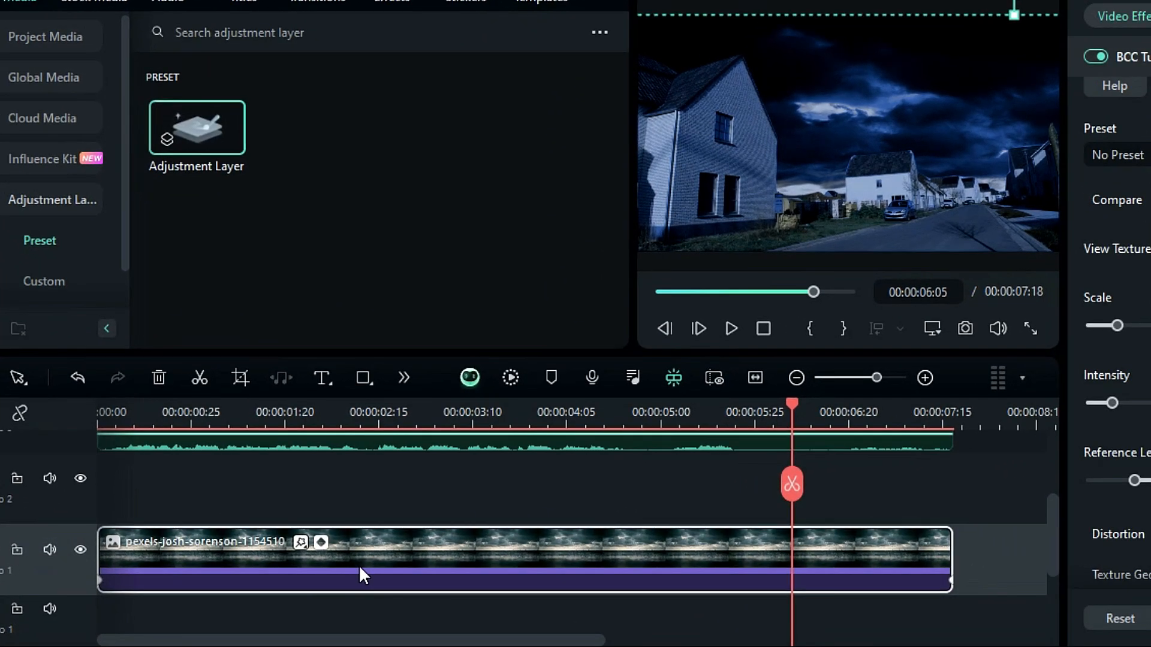
left_click_drag(359, 565, 350, 519)
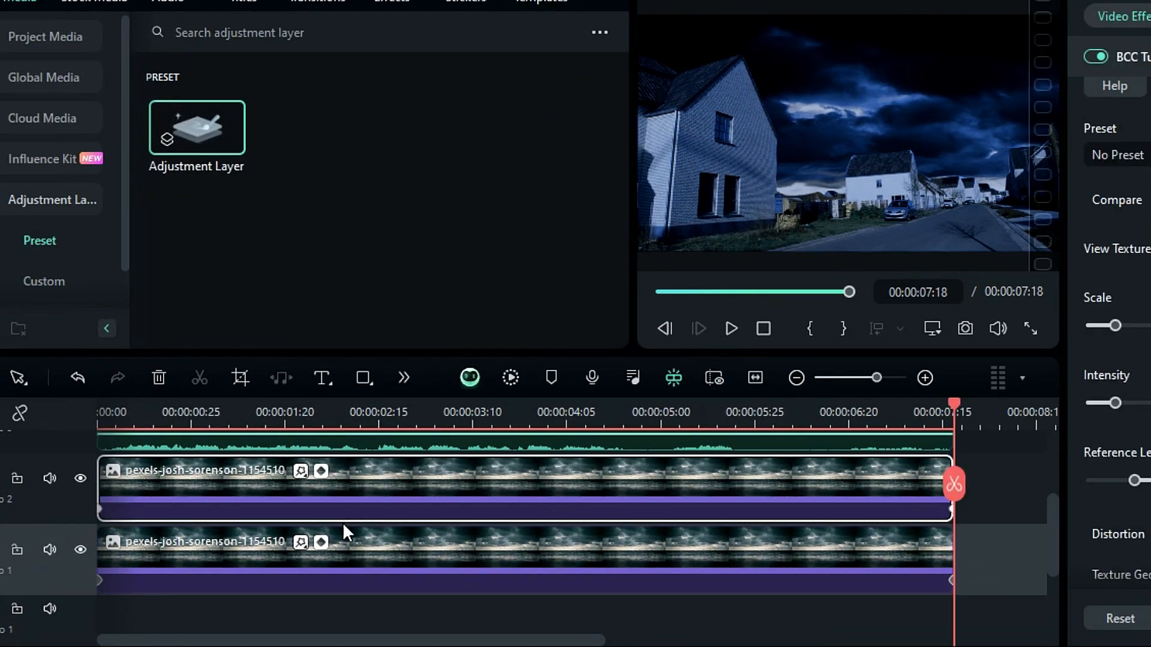
left_click_drag(95, 483, 190, 483)
left_click(189, 420)
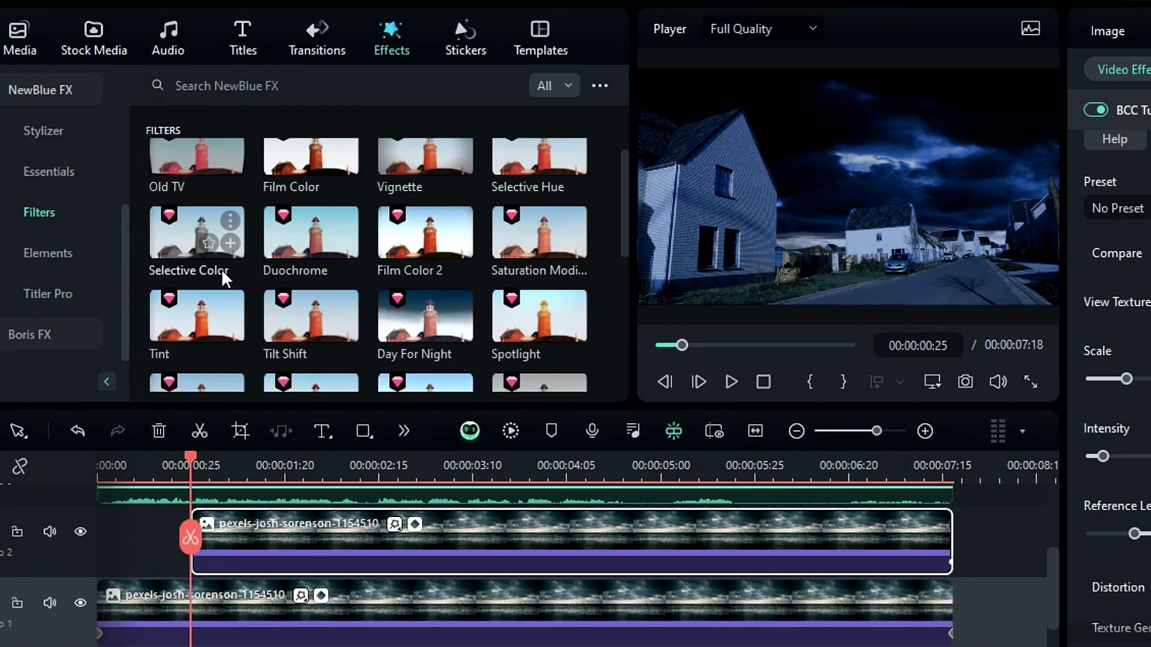
Apply the Tint filter to the duplicated sky clip, choosing a blue color and a Tint of about 67
scroll(204, 221, "down", 2)
left_click_drag(187, 180, 279, 554)
left_click(1109, 250)
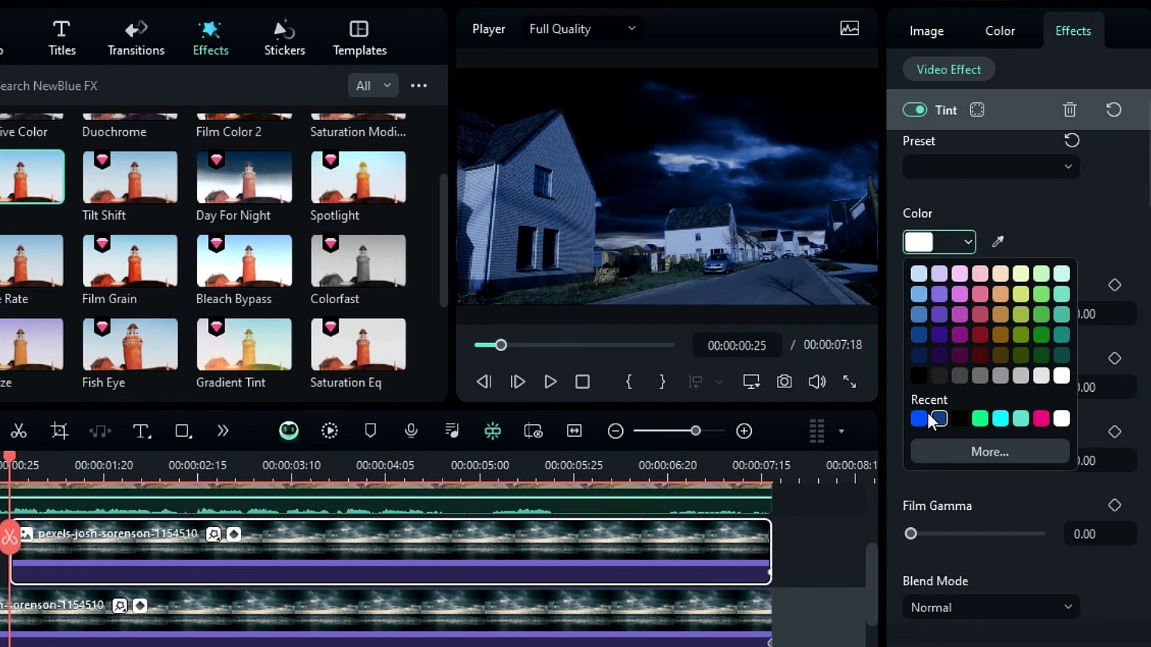
left_click(926, 417)
left_click_drag(975, 313, 987, 315)
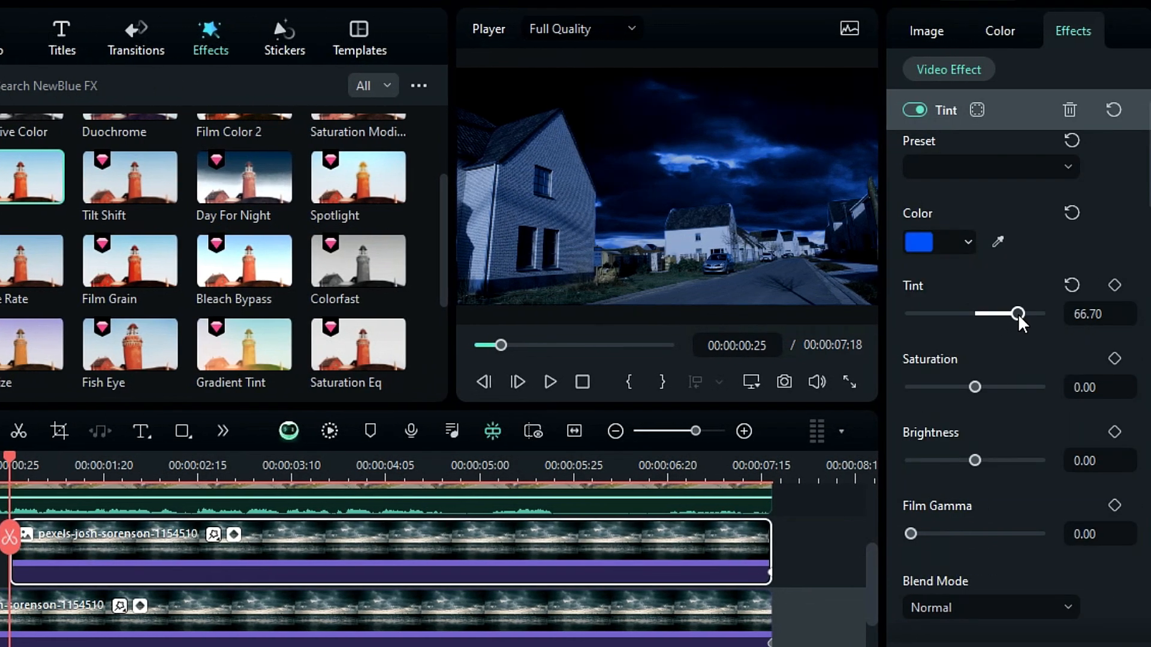
Set the Tint filter's Saturation to about -40, Brightness to 90 and Film Gamma to 100
left_click_drag(975, 400, 951, 399)
left_click(1100, 460)
type("90")
key("Return")
left_click_drag(920, 547, 1046, 552)
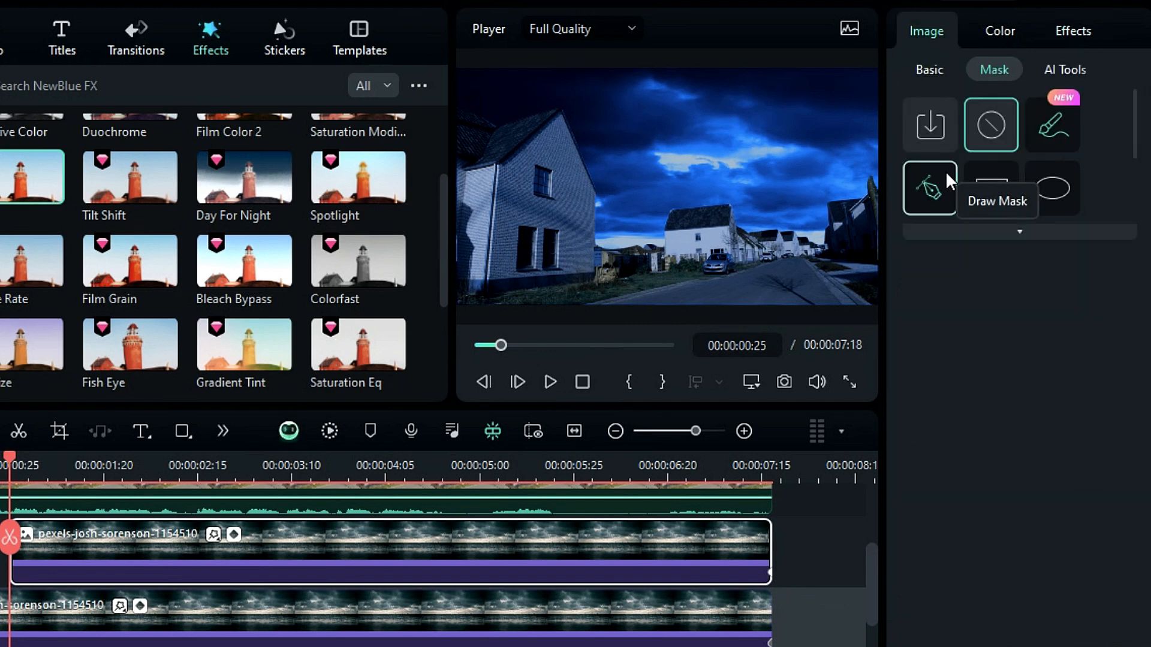
Draw a pen mask around a cloud patch in the sky on the duplicated clip and set Blur Strength to 72
left_click(945, 175)
left_click(634, 161)
left_click(634, 140)
left_click(644, 128)
left_click(658, 125)
left_click(682, 132)
left_click(715, 127)
left_click(736, 115)
left_click(764, 127)
left_click(778, 158)
left_click(753, 182)
left_click(693, 187)
left_click(662, 195)
left_click(634, 161)
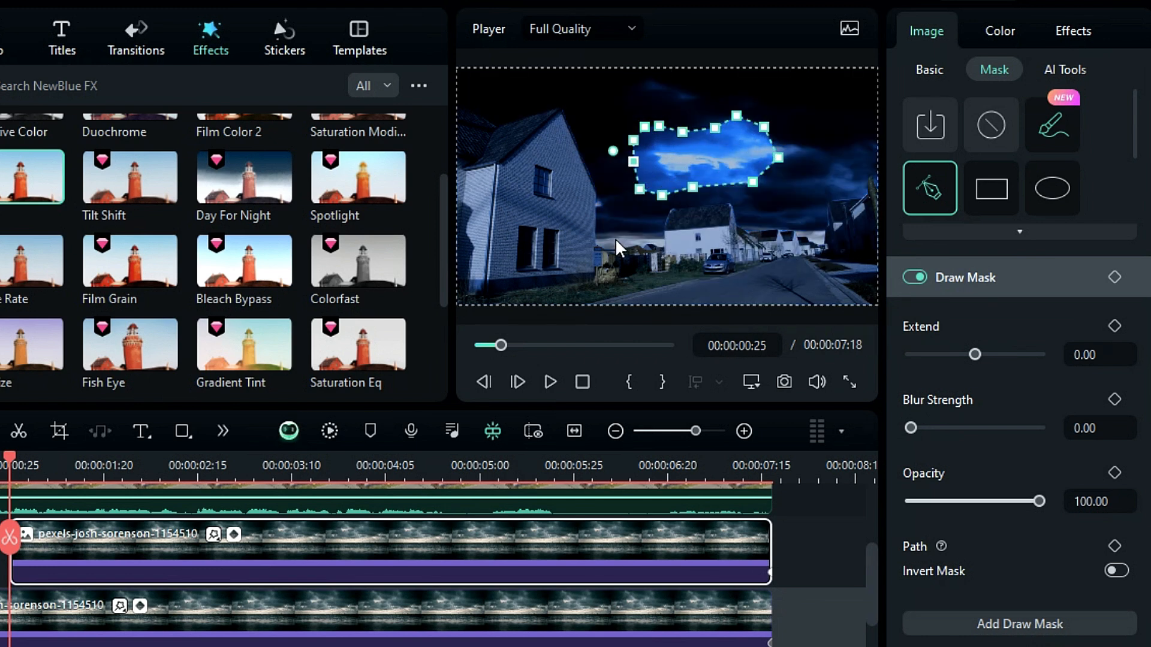
left_click_drag(910, 428, 1002, 428)
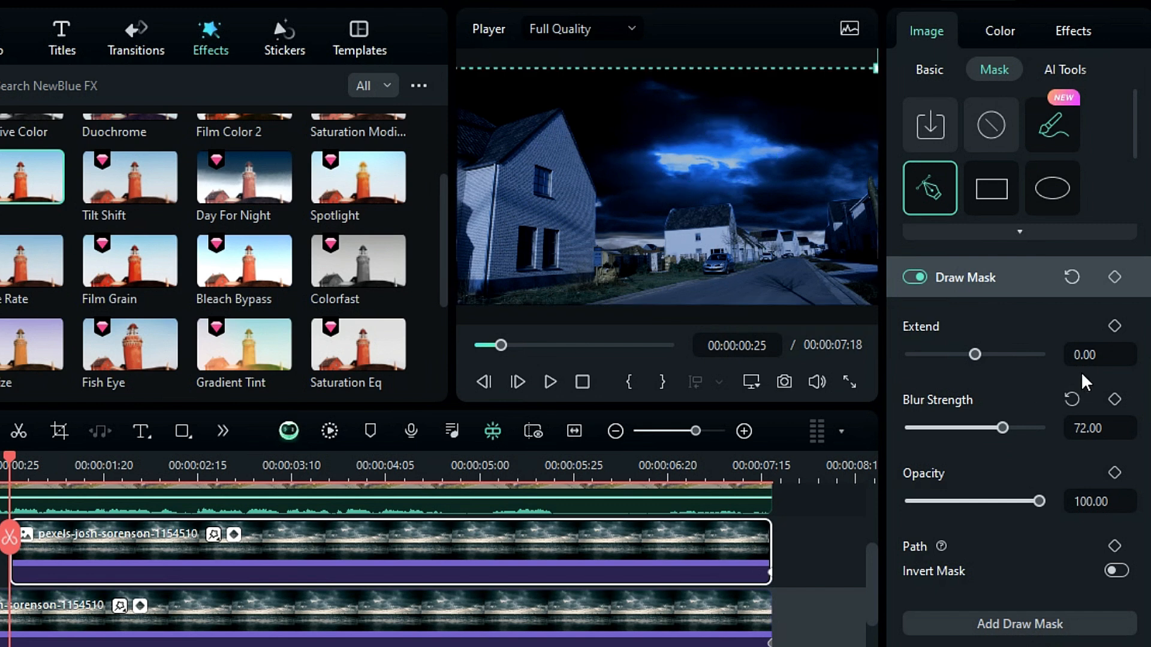
Keyframe the mask's Extend on successive frames near the clip start, setting -200, 43 and -200
left_click_drag(11, 463, 18, 463)
left_click_drag(974, 354, 911, 354)
left_click(23, 463)
left_click(25, 462)
left_click(1100, 355)
type("43")
key("Return")
left_click(28, 463)
left_click(32, 462)
left_click(1092, 362)
type("-200")
key("Return")
Continue keyframing Extend on the following frames at -32, 75 and -200 to make a lightning flicker
left_click(36, 463)
left_click(40, 462)
left_click(1099, 354)
type("-32")
key("Return")
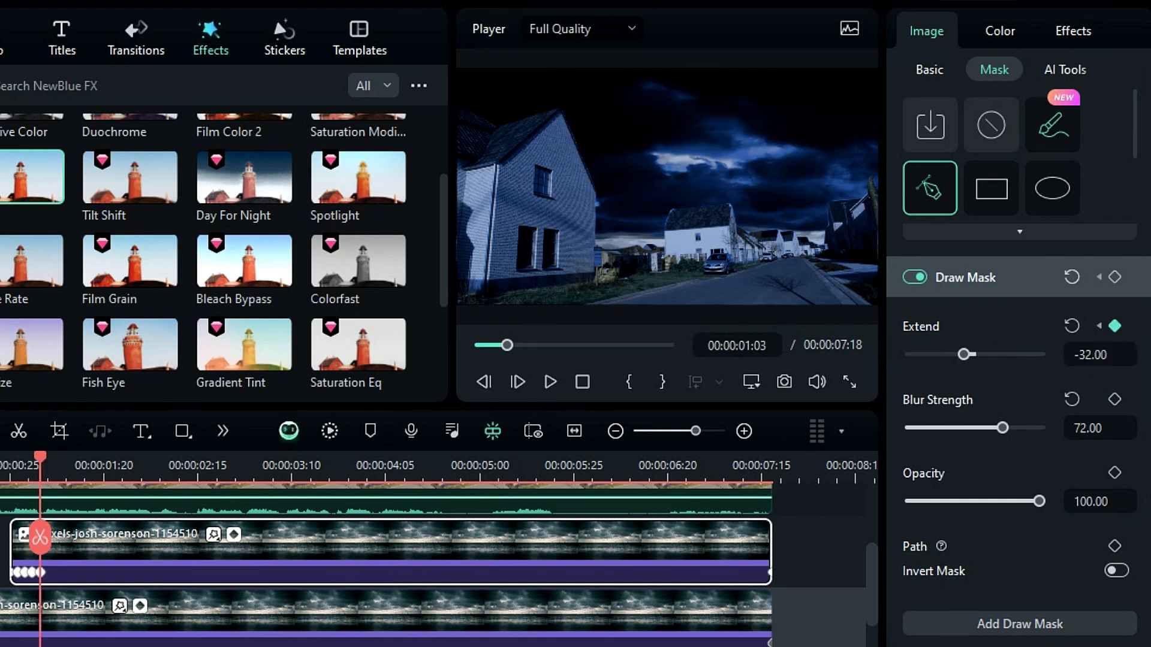
left_click(43, 463)
left_click(47, 463)
left_click(1111, 360)
key("Return")
left_click(50, 463)
left_click(54, 463)
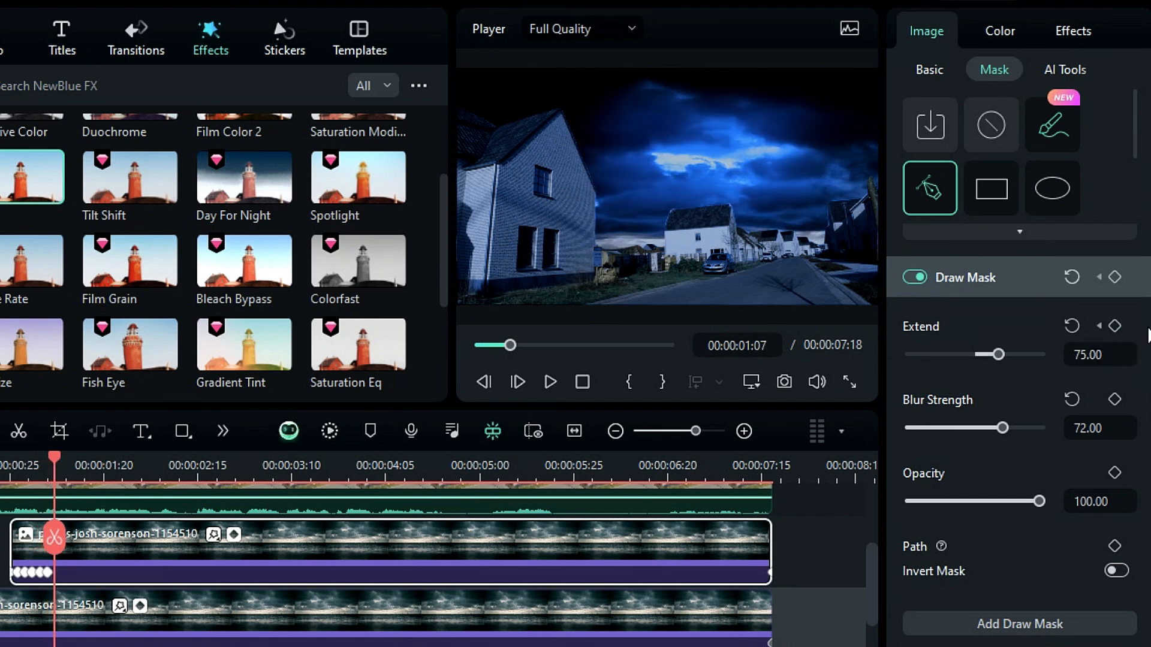
left_click_drag(995, 356, 903, 365)
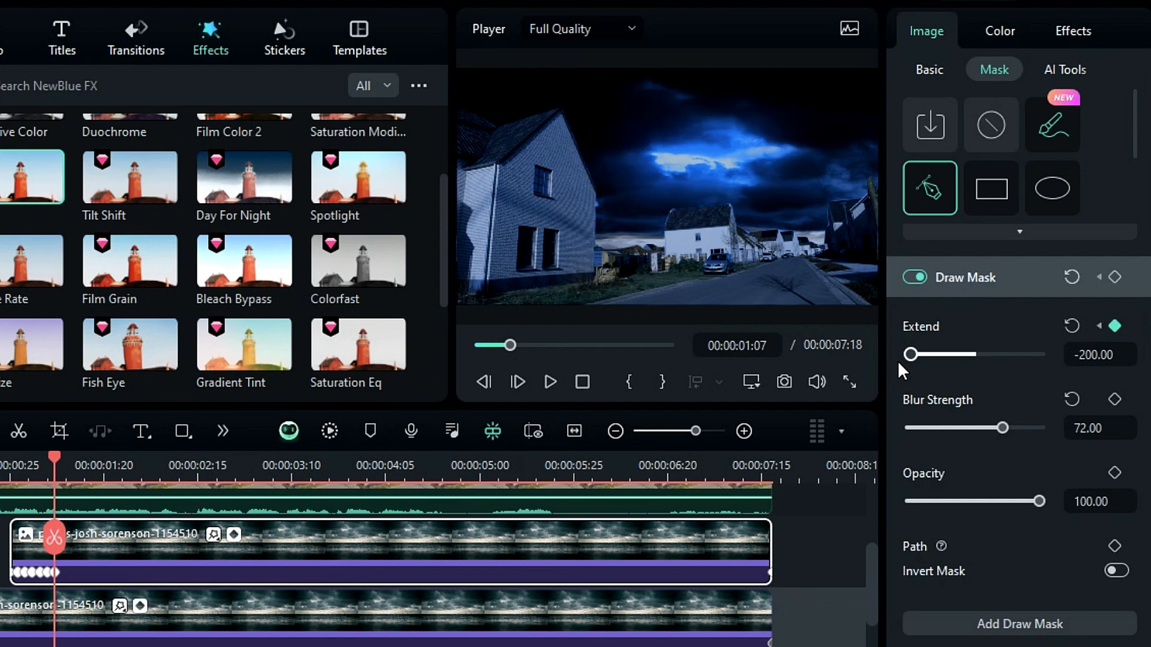
Split the duplicated sky clip at about 00:00:01:27 and select its second part
left_click_drag(55, 458, 132, 494)
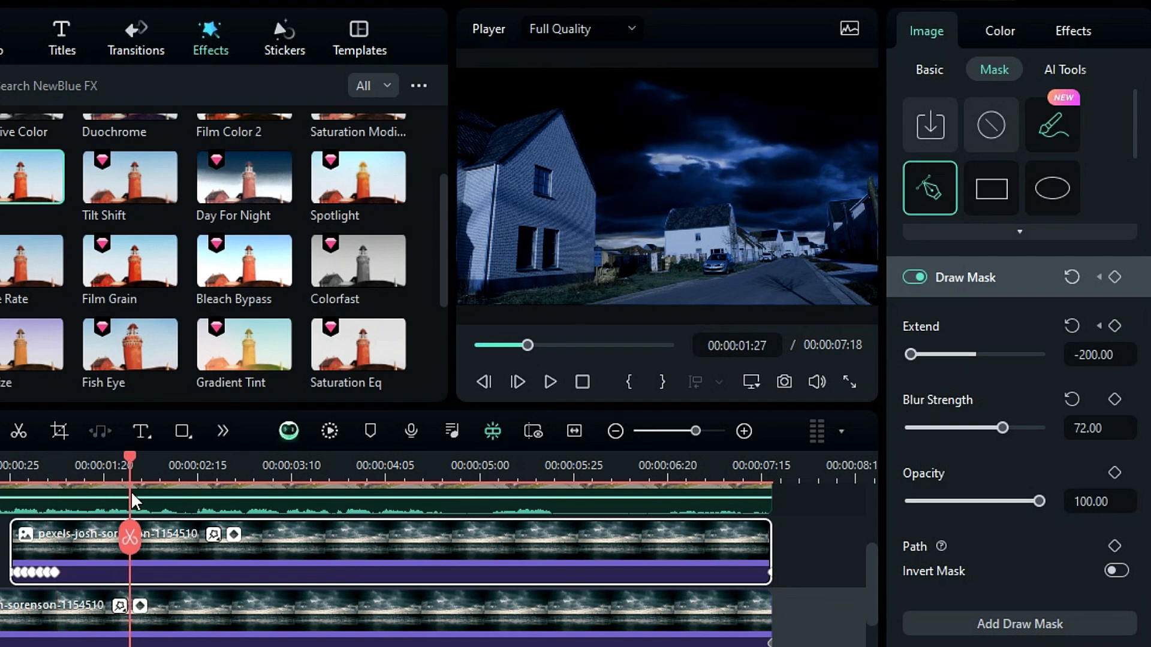
left_click(131, 543)
left_click(223, 566)
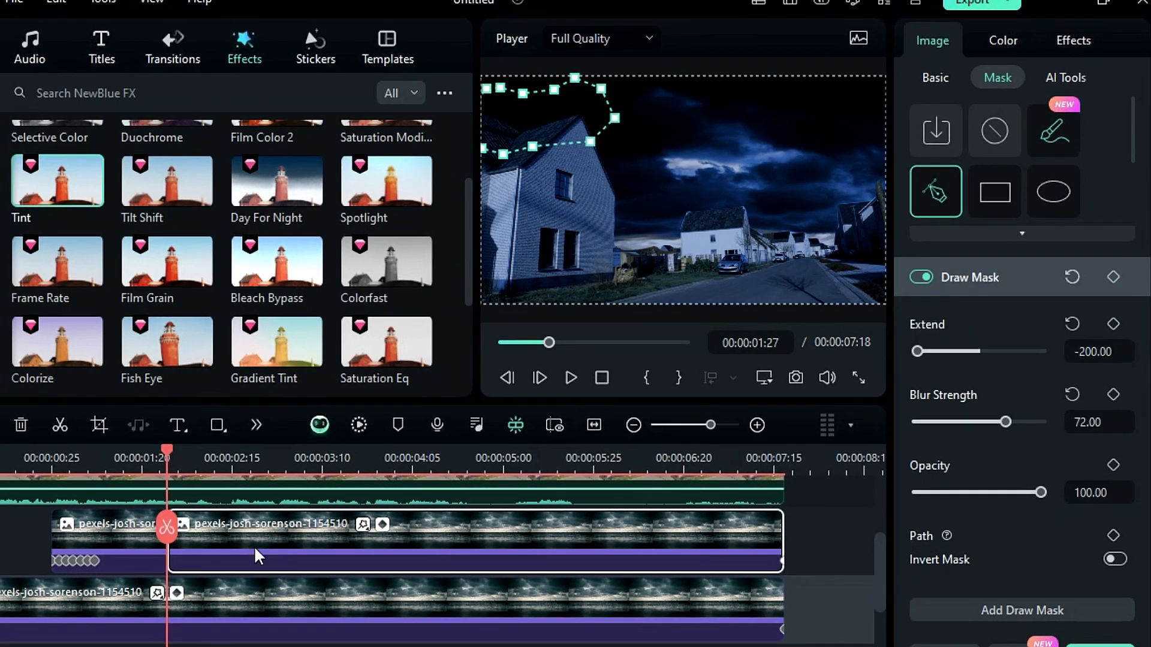
Keyframe the second part's mask Extend, raising it a couple of frames later, and step forward several frames
left_click(1113, 324)
key("Right")
key("Right")
mouse_move(917, 351)
left_mouse_down()
mouse_move(1024, 351)
mouse_move(944, 346)
left_mouse_up()
key("Right")
key("Right")
key("Right")
key("Right")
key("Right")
key("Right")
key("Right")
key("Right")
key("Right")
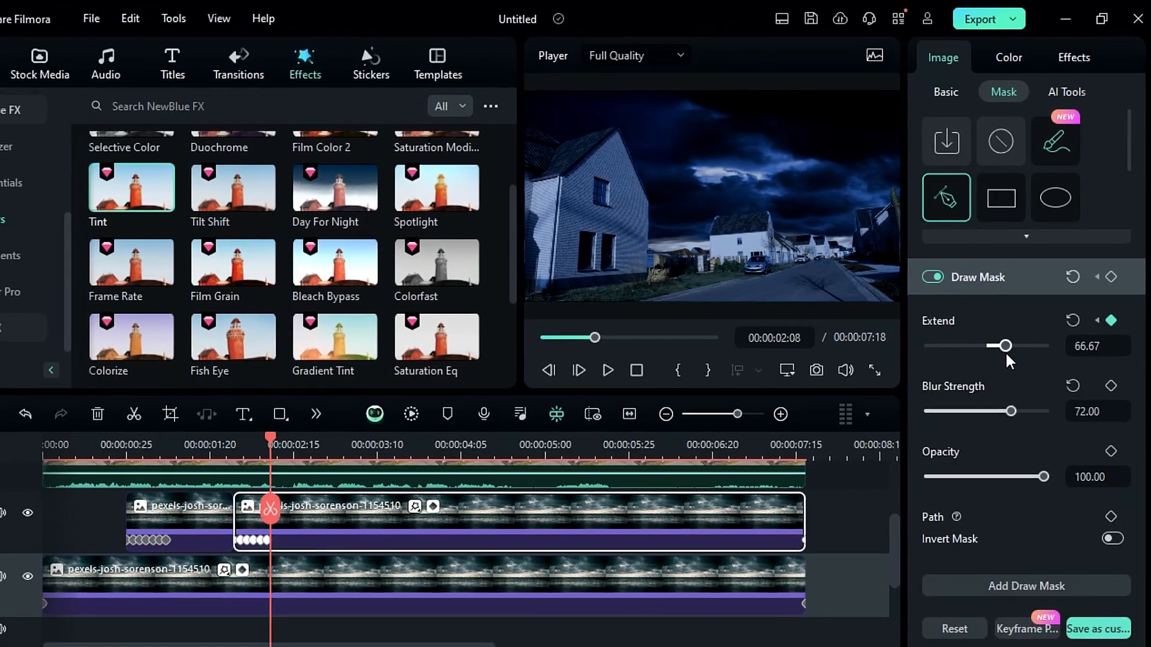
key("Right")
key("Right")
key("Right")
key("Right")
Split the sky clip again at about 00:00:03:04 and select the third part
left_click_drag(285, 486, 362, 489)
left_click(357, 509)
left_click(420, 519)
Move the third part's mask toward the right of the sky and keyframe its Extend rising then falling over several frames
left_click(998, 277)
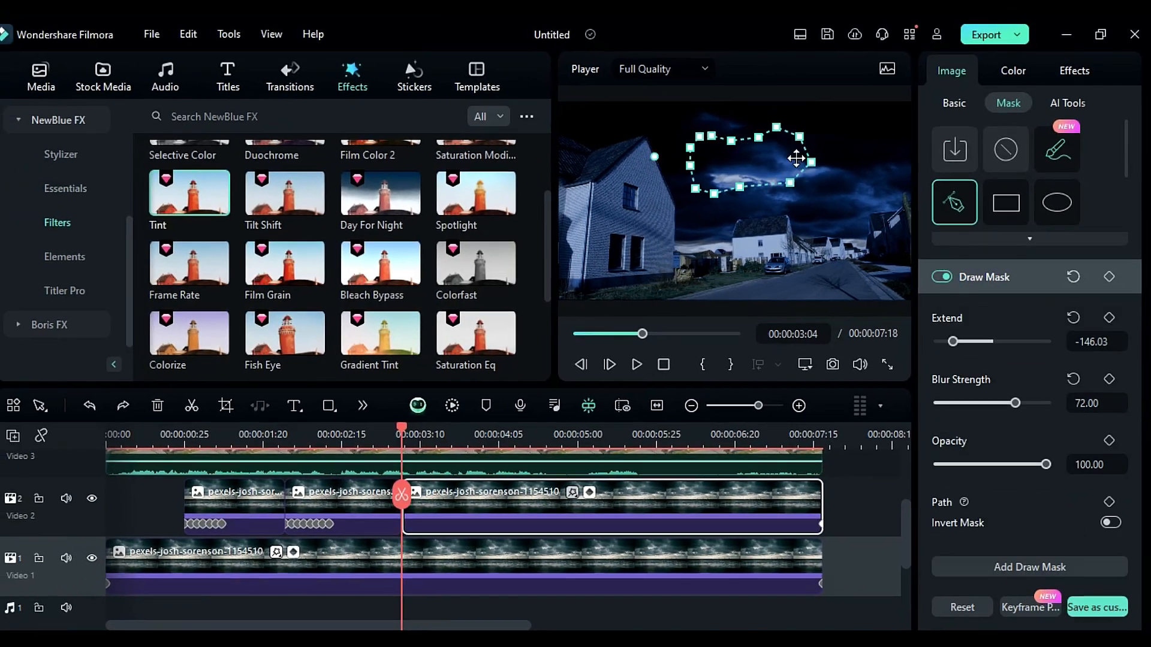
left_click_drag(719, 155, 885, 191)
left_click(1108, 317)
key("Right")
key("Right")
key("Right")
key("Right")
left_click_drag(954, 341, 985, 341)
key("Right")
key("Right")
key("Right")
key("Right")
key("Right")
key("Right")
key("Right")
key("Right")
key("Right")
key("Right")
key("Right")
key("Right")
key("Right")
key("Right")
key("Right")
key("Right")
left_click_drag(986, 341, 938, 341)
Split the sky clip at about 00:00:04:14 and delete the remaining portion
left_click_drag(472, 427, 534, 427)
left_click(534, 492)
left_click(600, 505)
key("Delete")
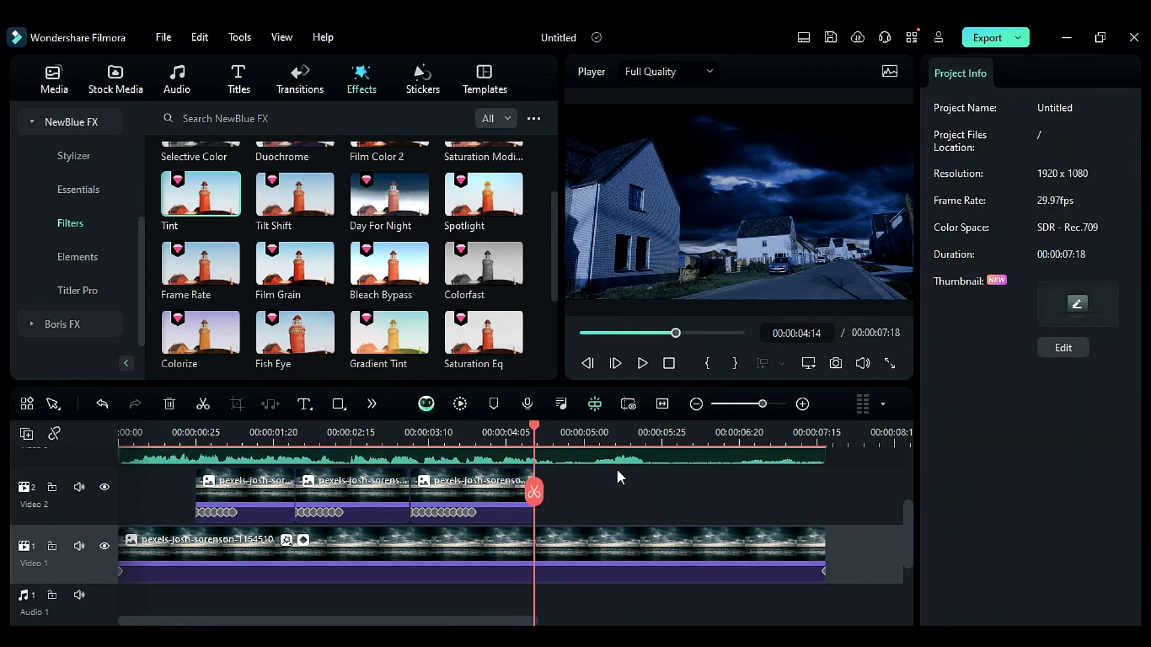
Search the sound effects for Thunder and add Thunder Transition 05 - SFX to the audio track under the sky clips
scroll(610, 476, "down", 1)
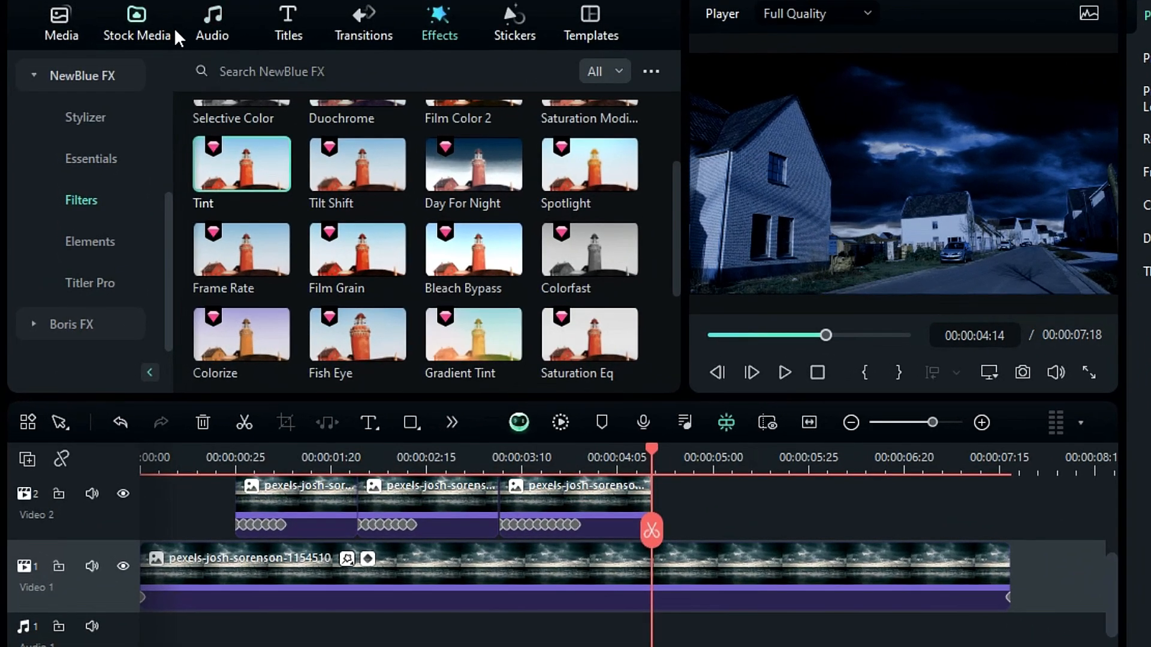
left_click(208, 44)
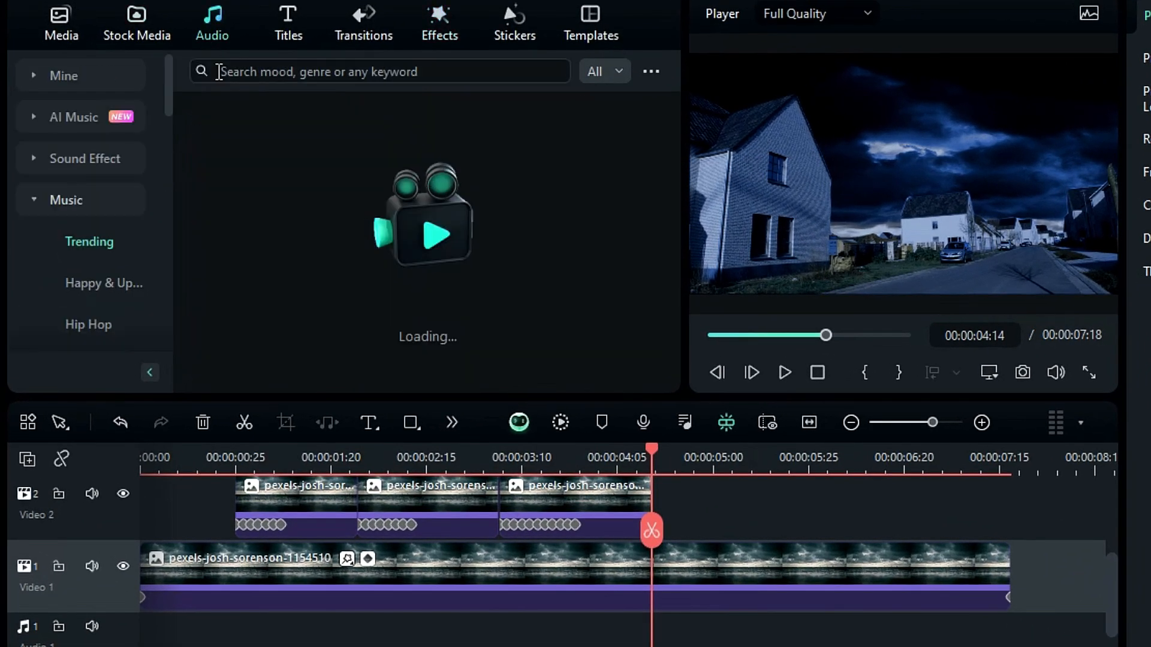
left_click(105, 160)
left_click(261, 71)
type("Thunder")
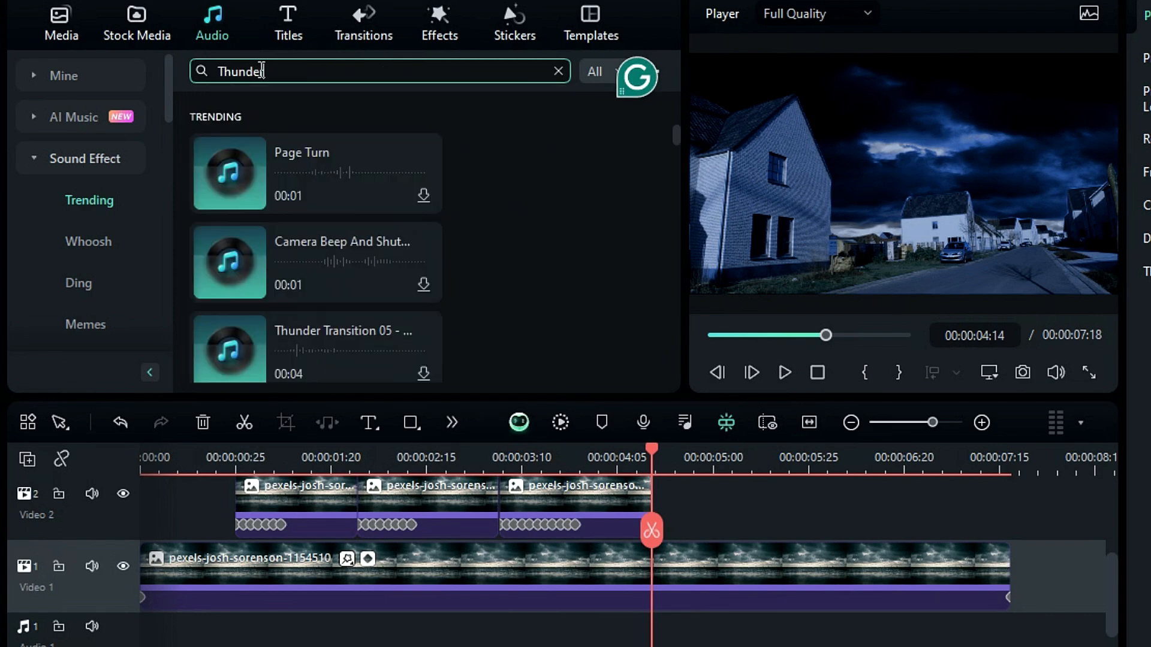
key("Return")
scroll(675, 278, "down", 10)
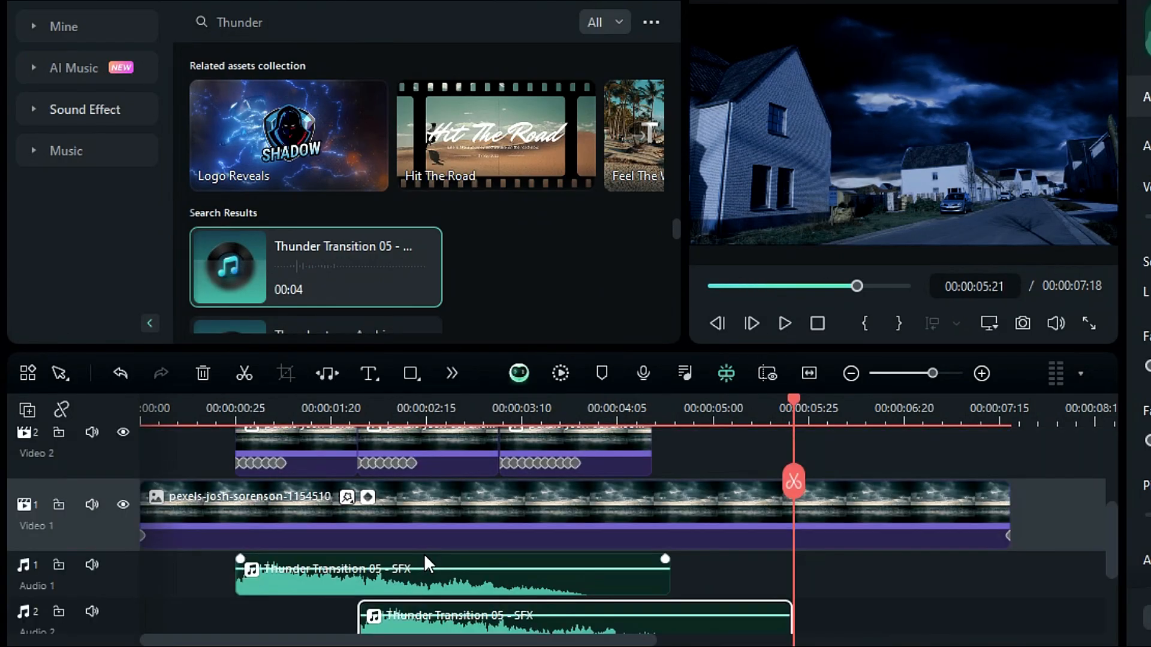
scroll(423, 553, "down", 2)
Render the preview and play back the timeline
left_click(561, 372)
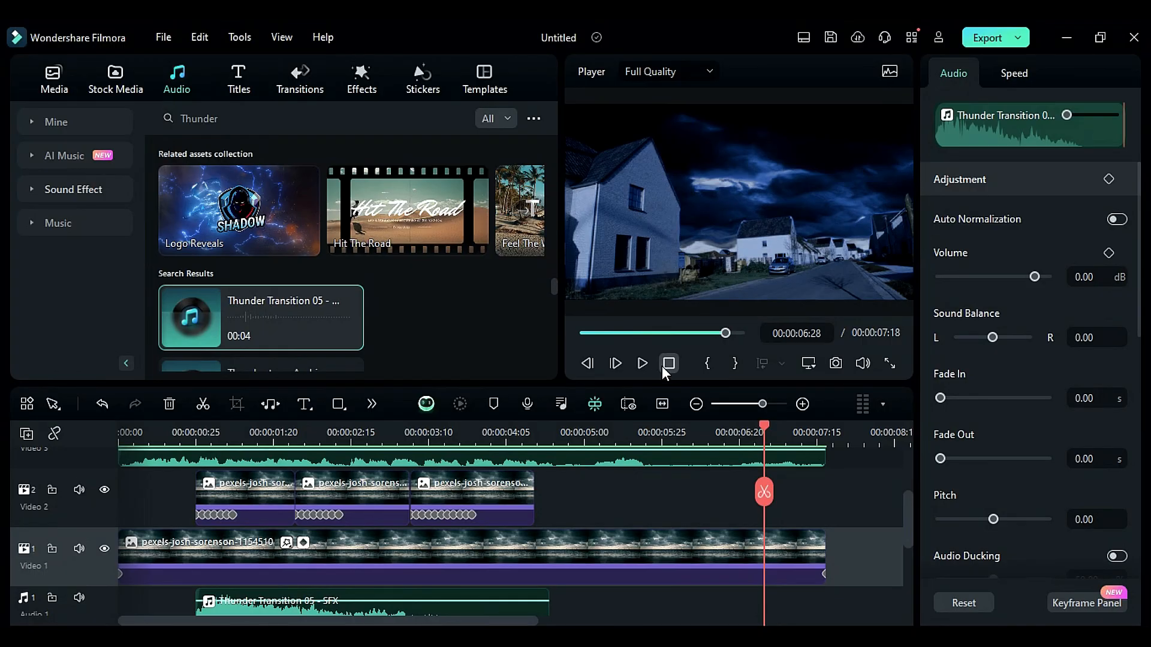
left_click(669, 356)
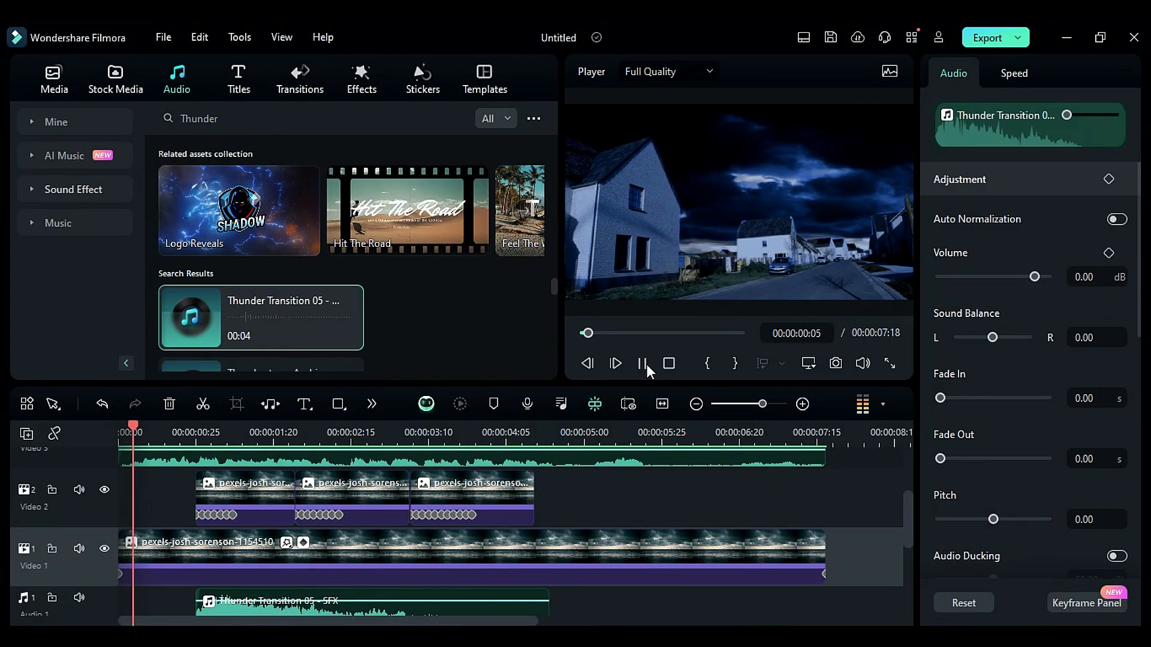